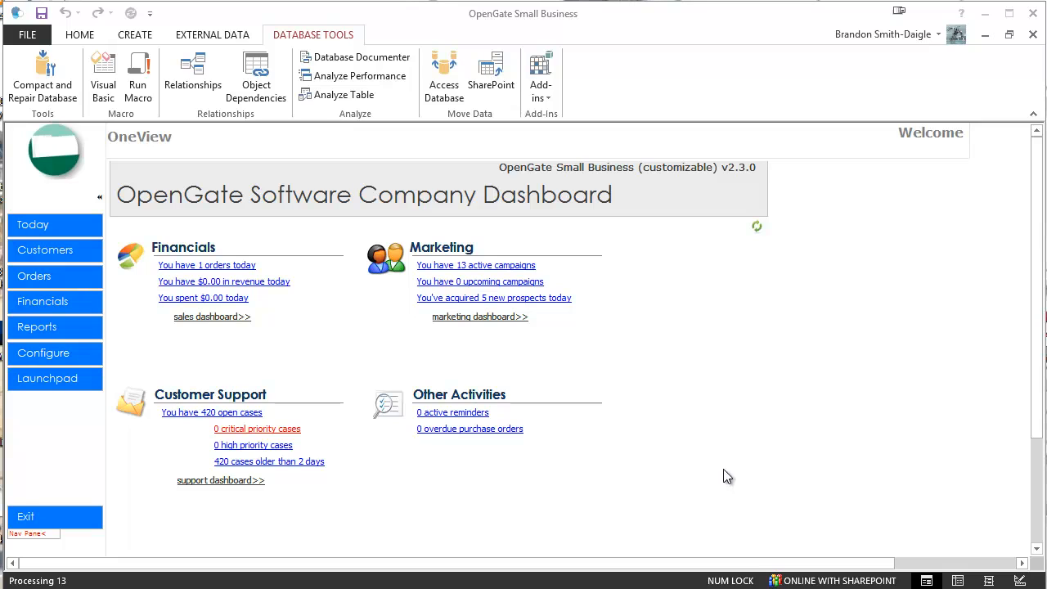
Step: Open the OpenGate Report Builder add-in and start a new report definition
left_click(540, 97)
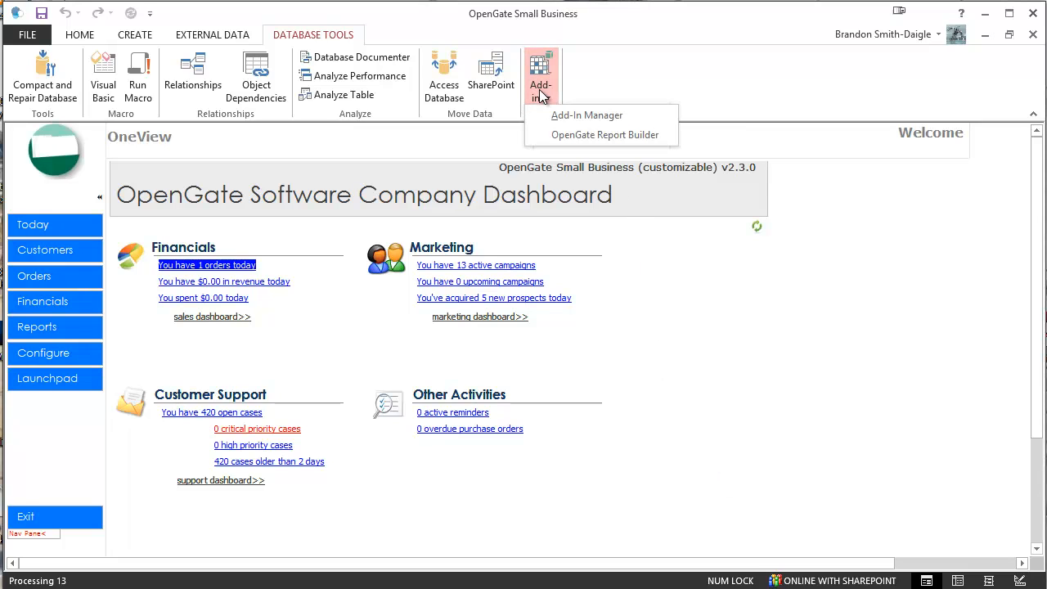
left_click(563, 136)
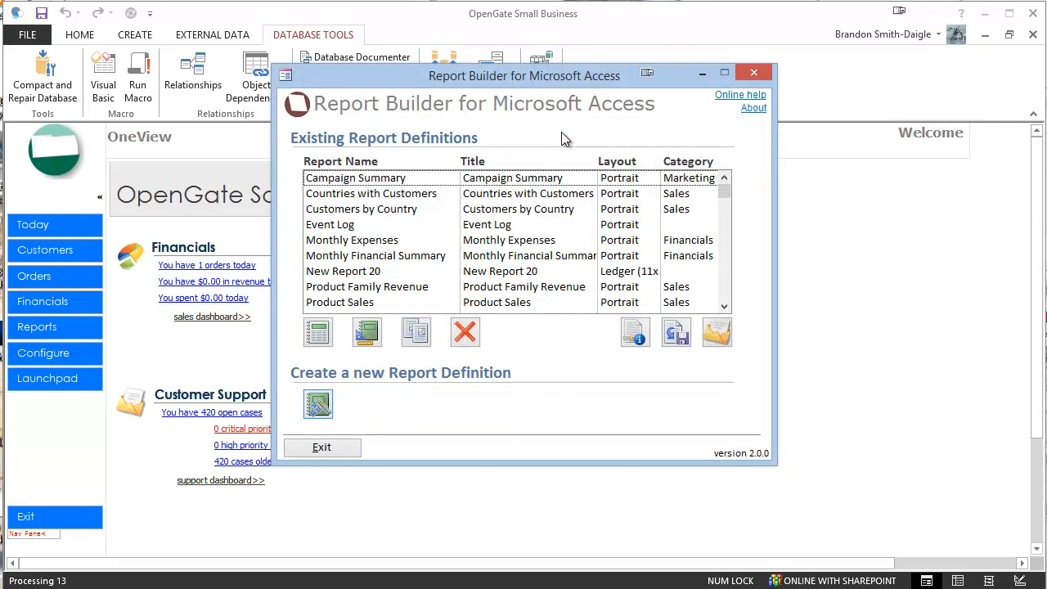
left_click(318, 405)
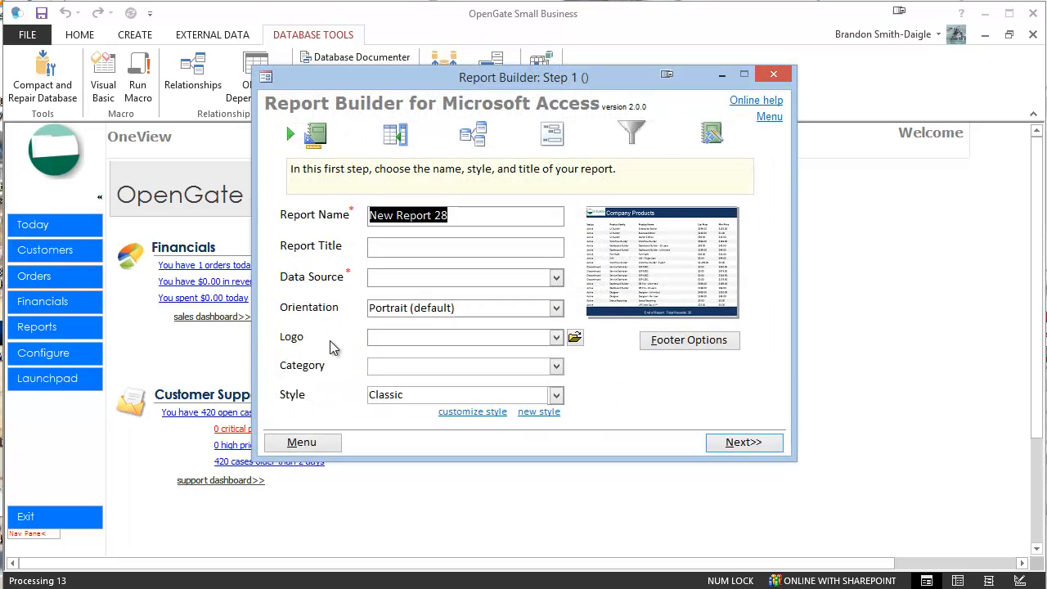
Step: Give the report the name and title Products and use tblProduct as its data source
type("Products")
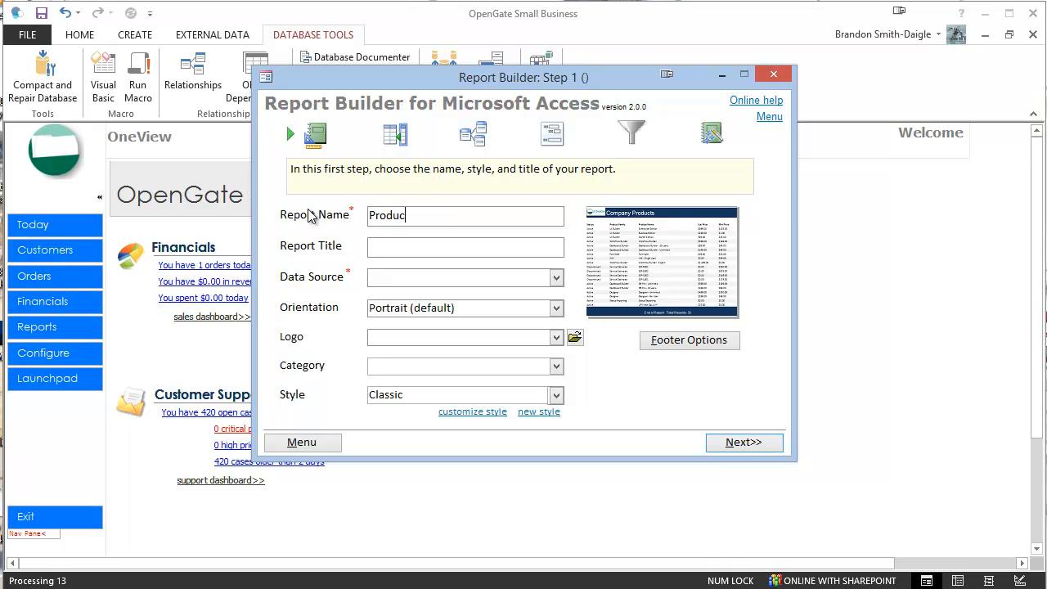
left_click(402, 246)
left_click(556, 279)
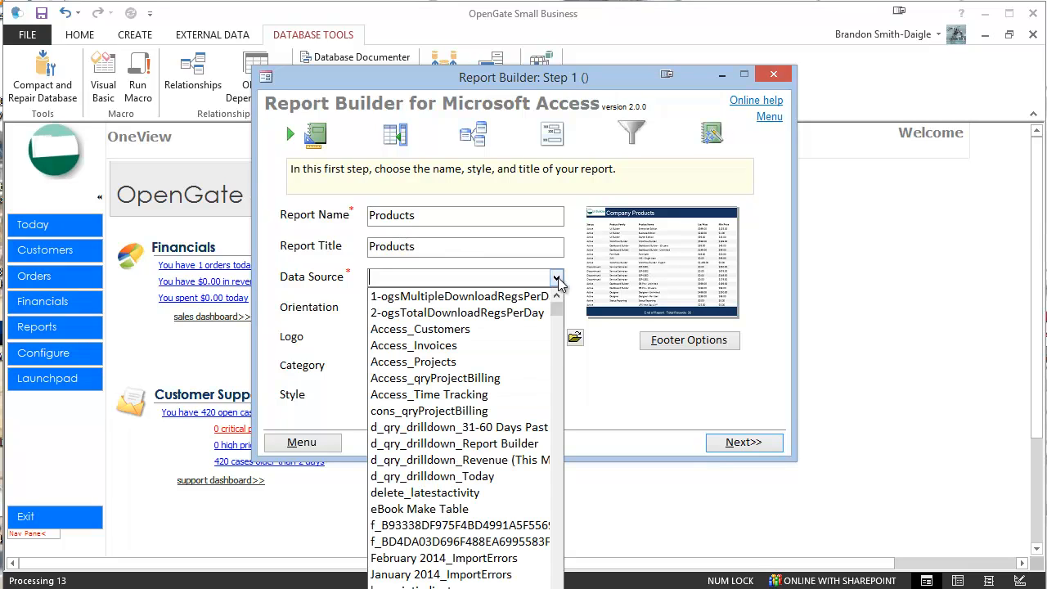
left_click(548, 331)
Step: Choose the Circles.jpg company logo, the Sales category and the Classic style for the report
left_click(556, 338)
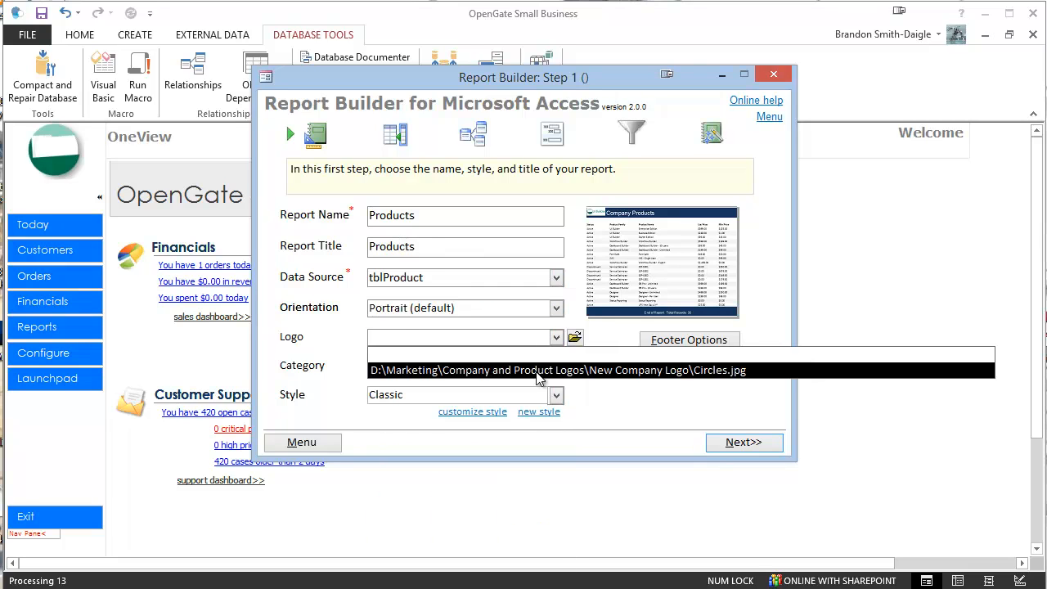
left_click(540, 371)
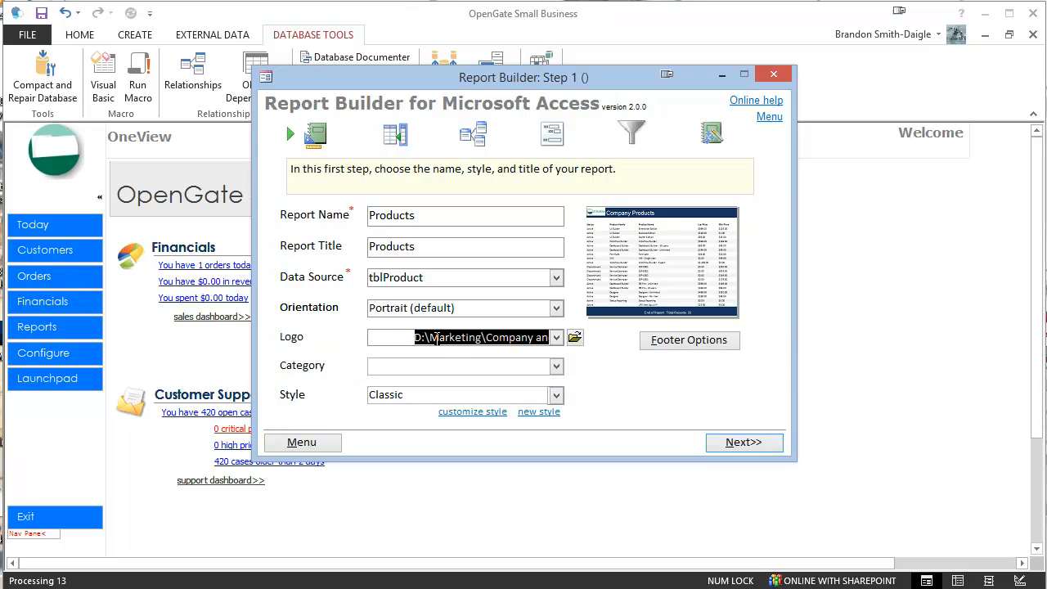
left_click(541, 365)
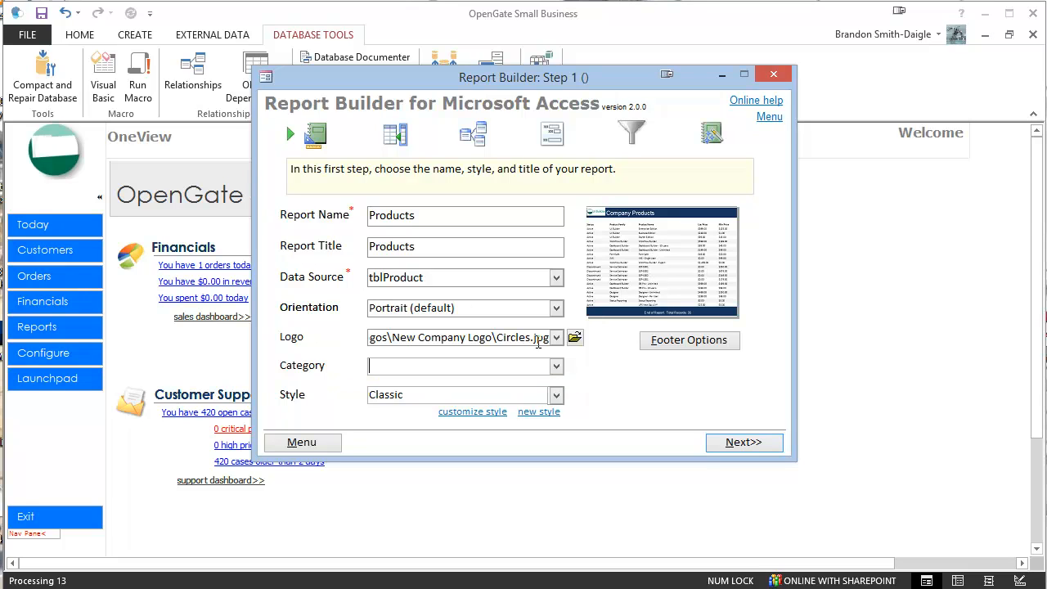
left_click(556, 366)
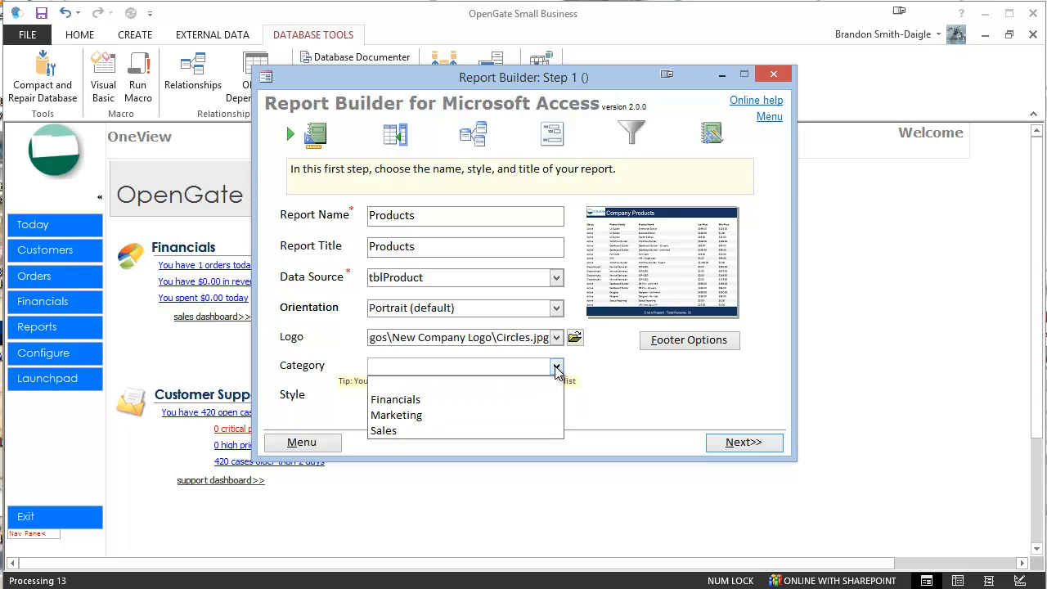
left_click(550, 431)
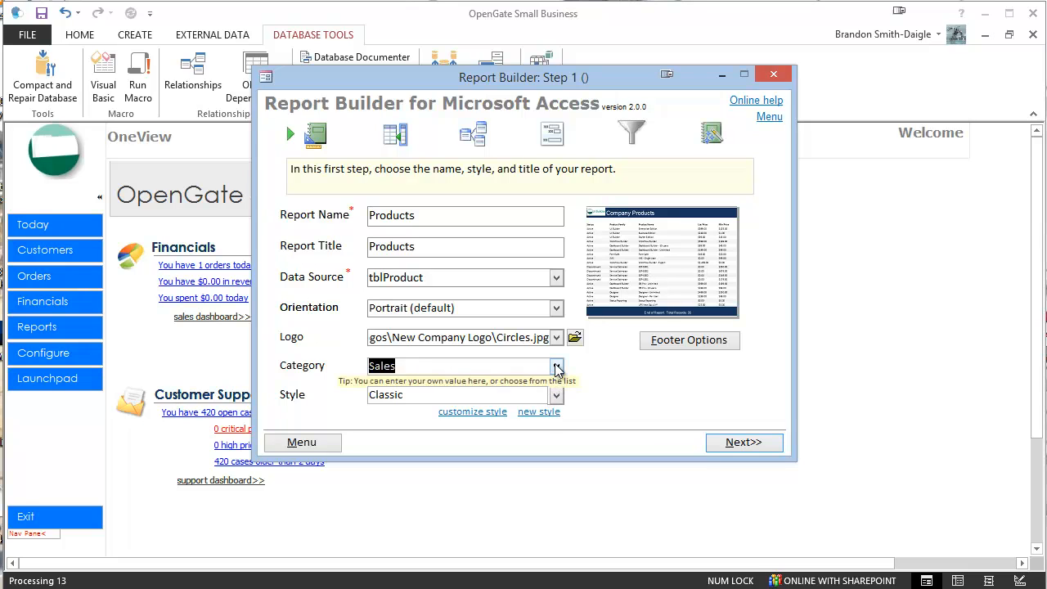
left_click(556, 394)
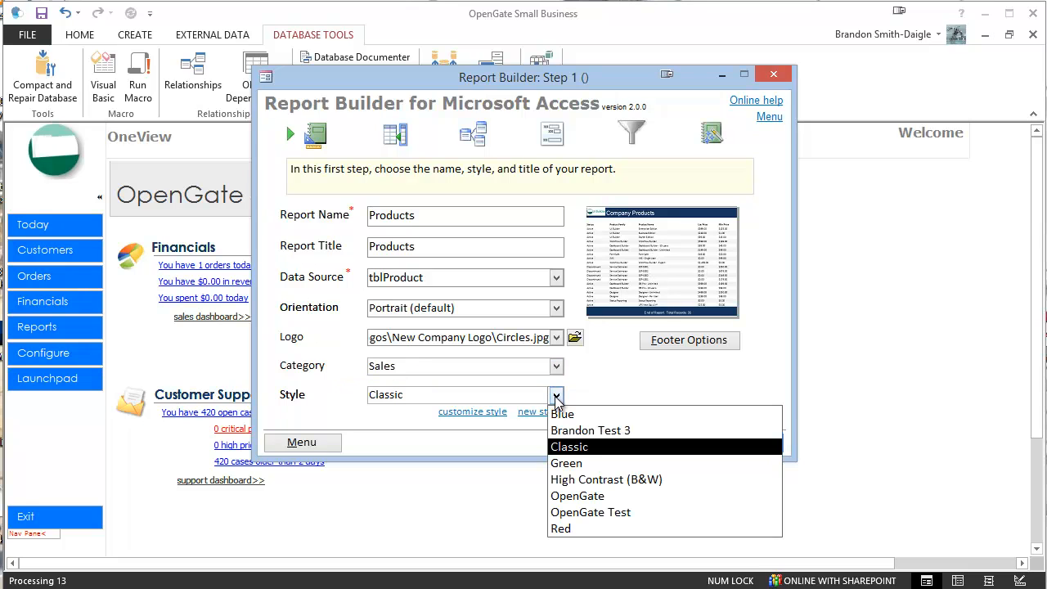
left_click(584, 449)
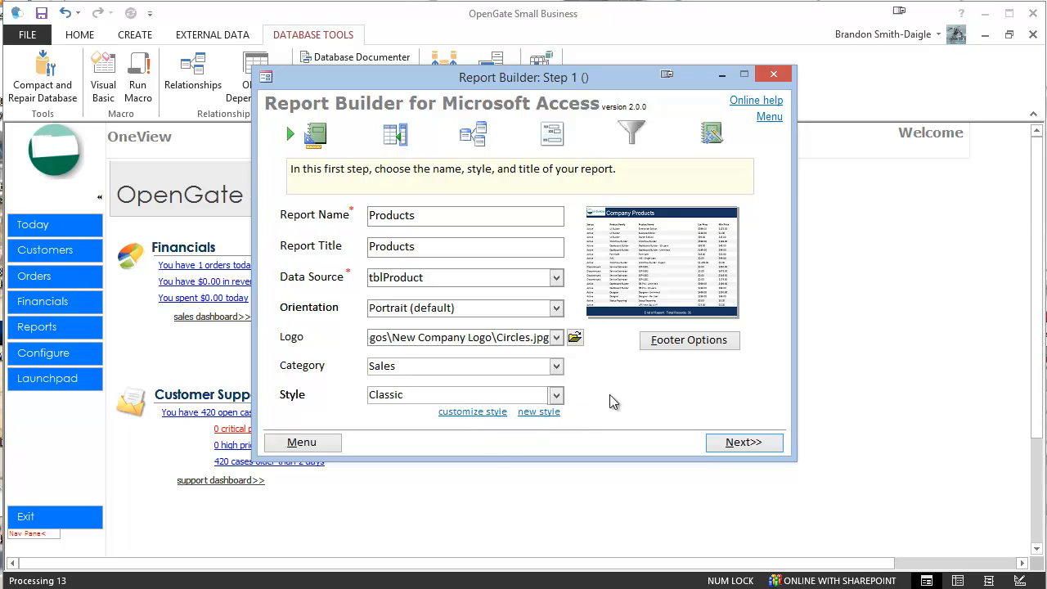
Step: Set the footer text to "Proprietary & Confidential 2014" with Date/Time and Page #, enable the end record count, and continue to field selection
left_click(727, 343)
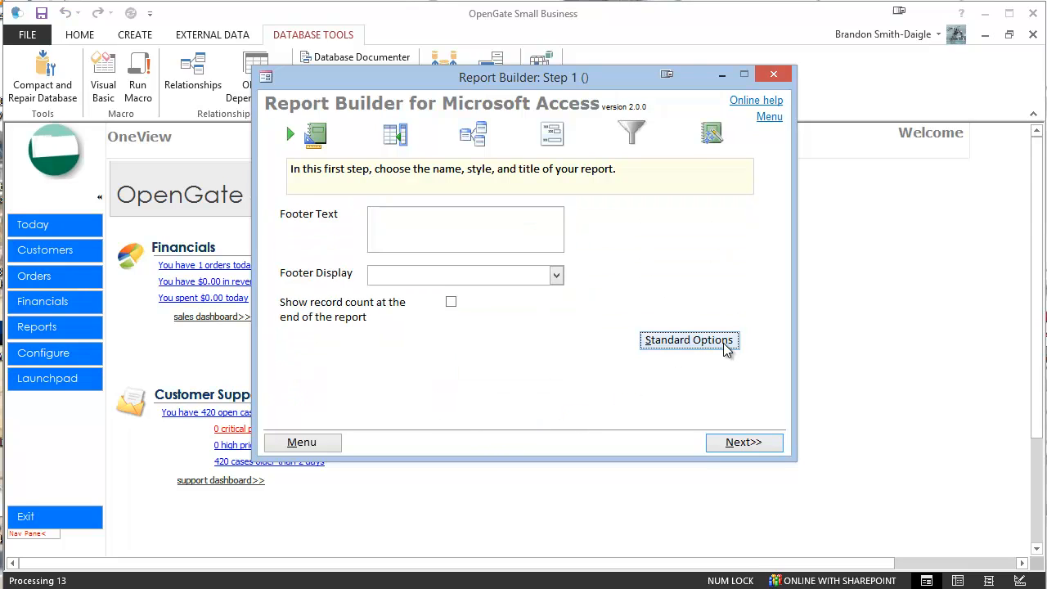
left_click(433, 228)
type("Proprietary & Confidential 2014")
left_click(556, 275)
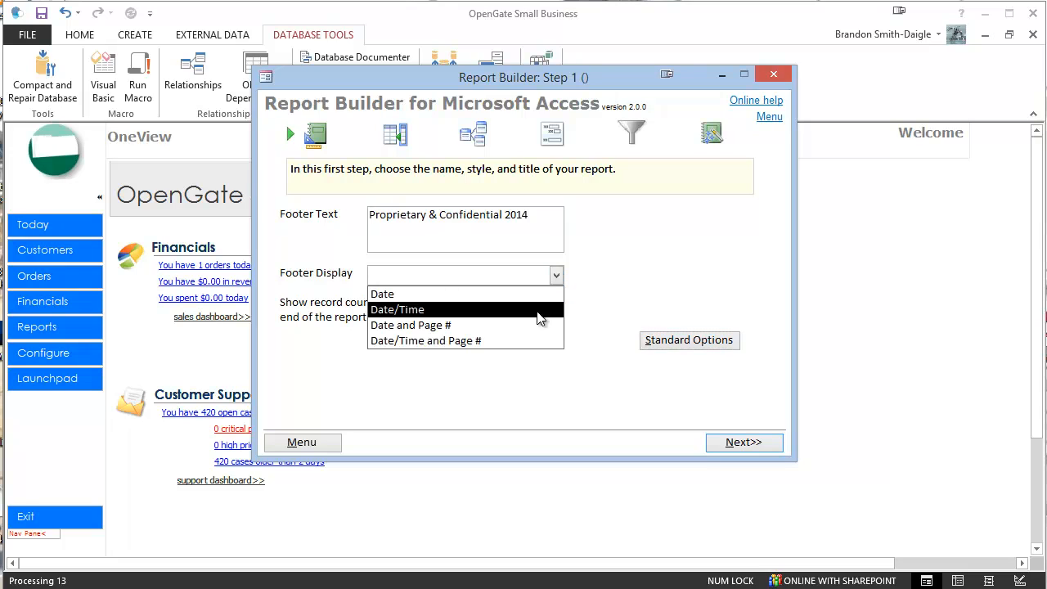
left_click(523, 339)
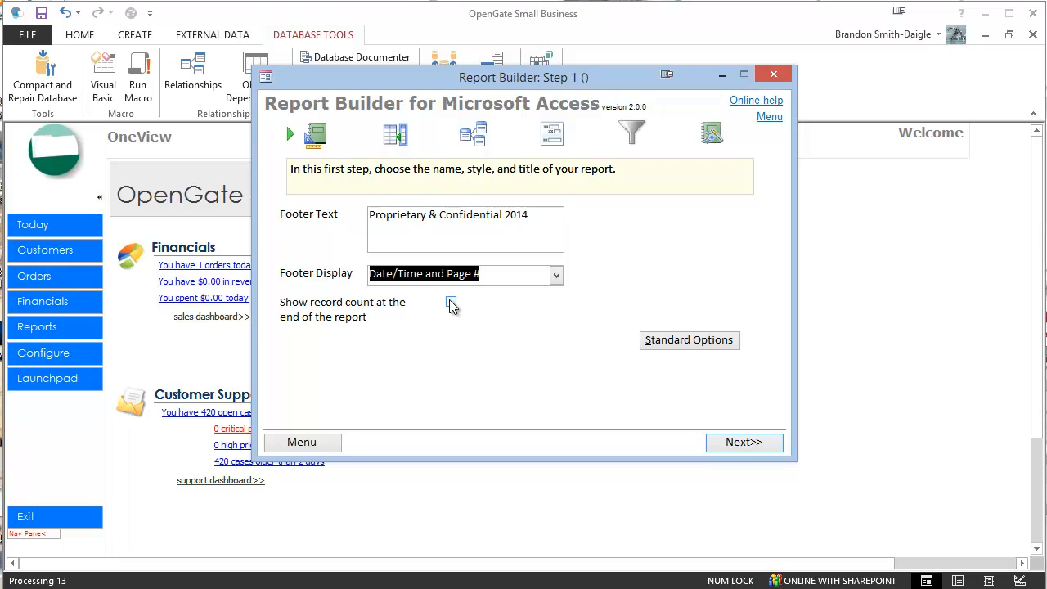
left_click(452, 304)
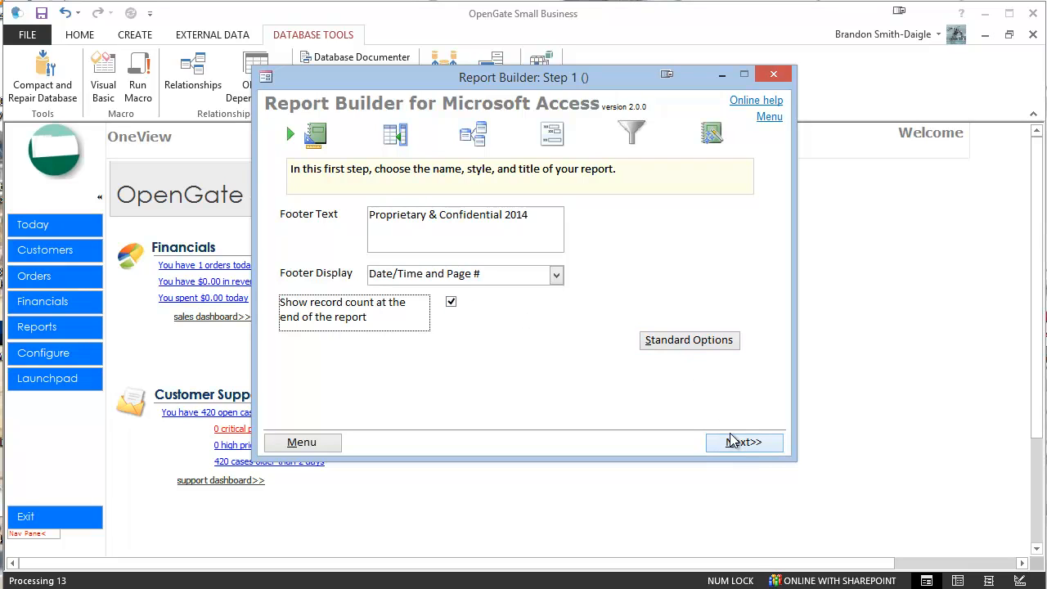
left_click(687, 342)
left_click(754, 444)
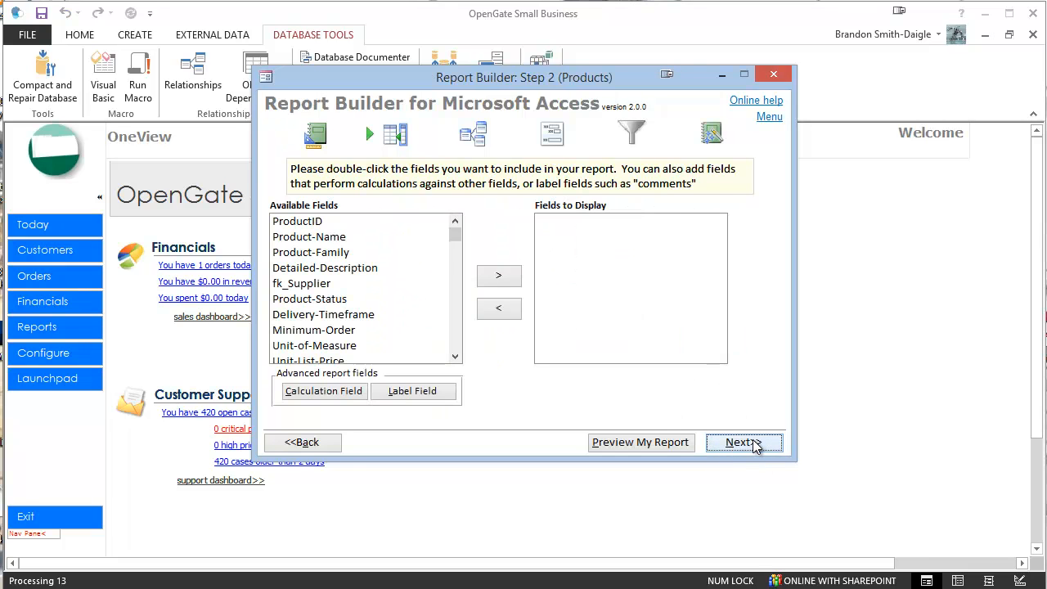
Step: Add Product-Name, Product-Family, Product-Status, Unit-of-Measure, Unit-List-Price, Unit-Extended-Price and Unit-Cost to the fields to display
left_click(342, 240)
double_click(342, 238)
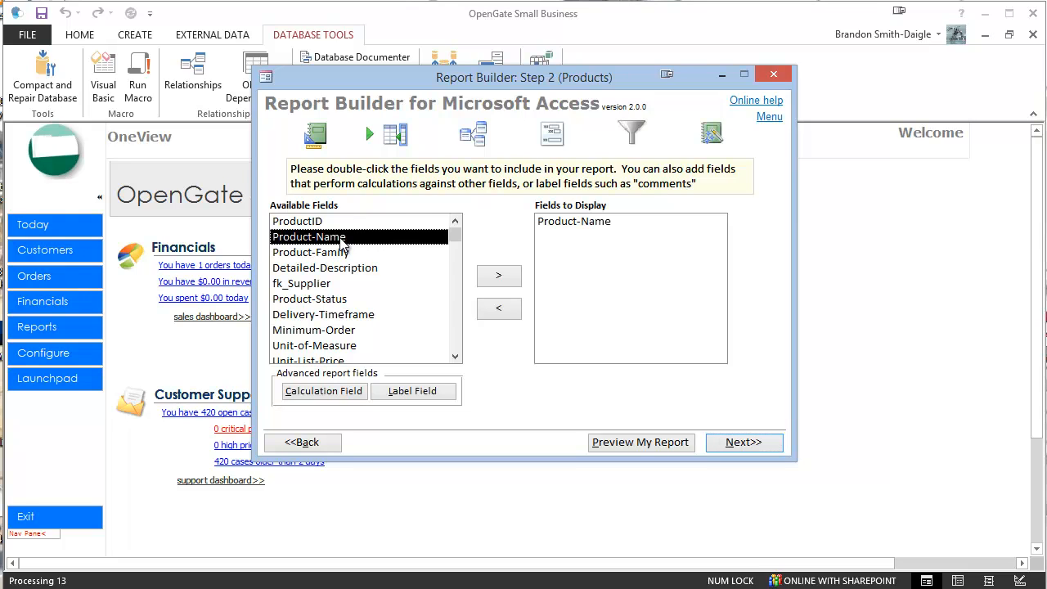
double_click(343, 254)
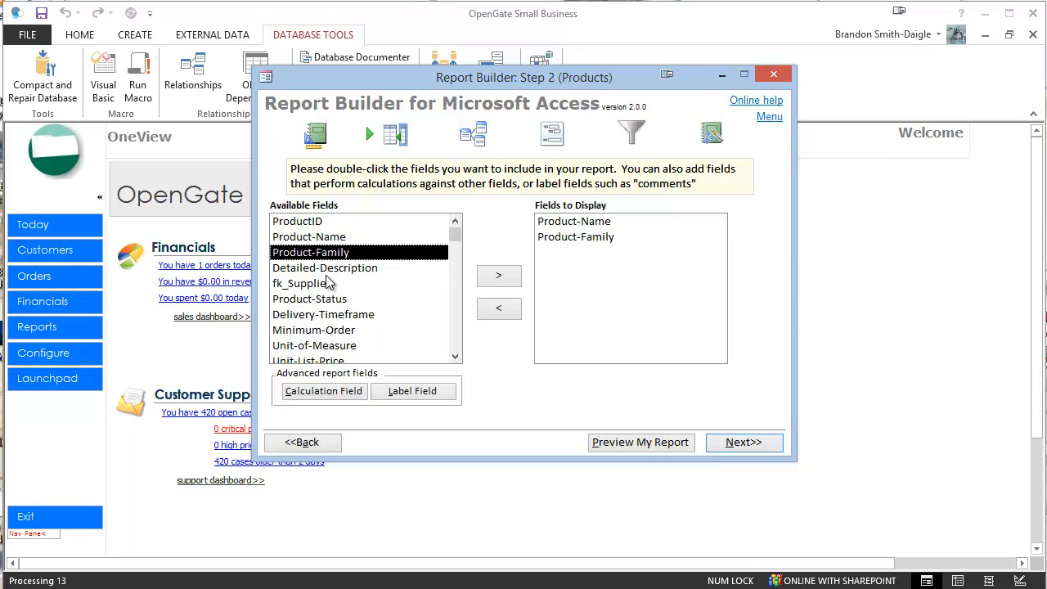
double_click(328, 301)
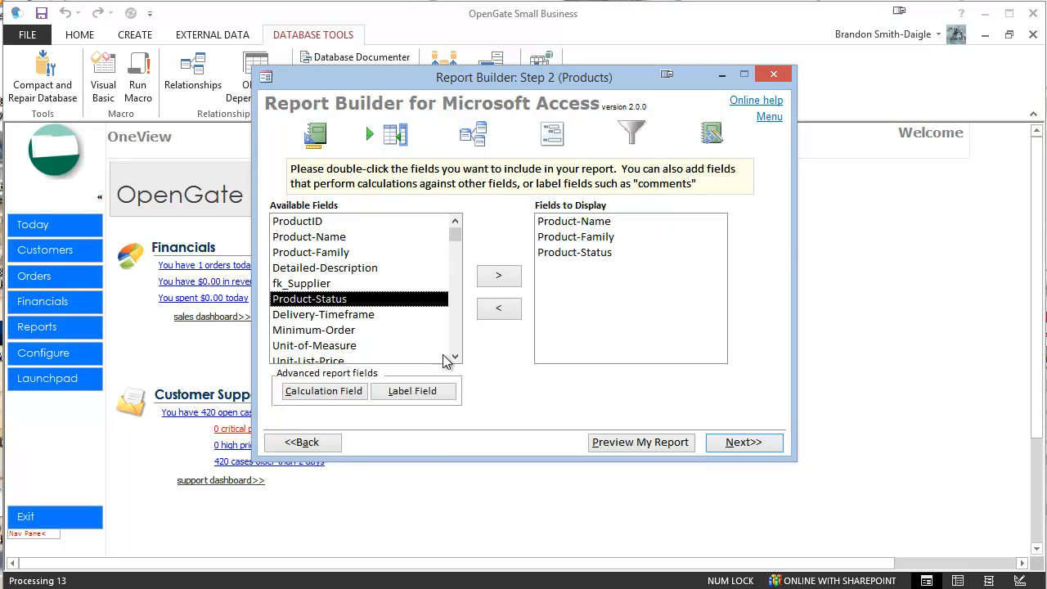
left_click(455, 356)
left_click(454, 356)
left_click(455, 355)
left_click(358, 300)
left_click(357, 300)
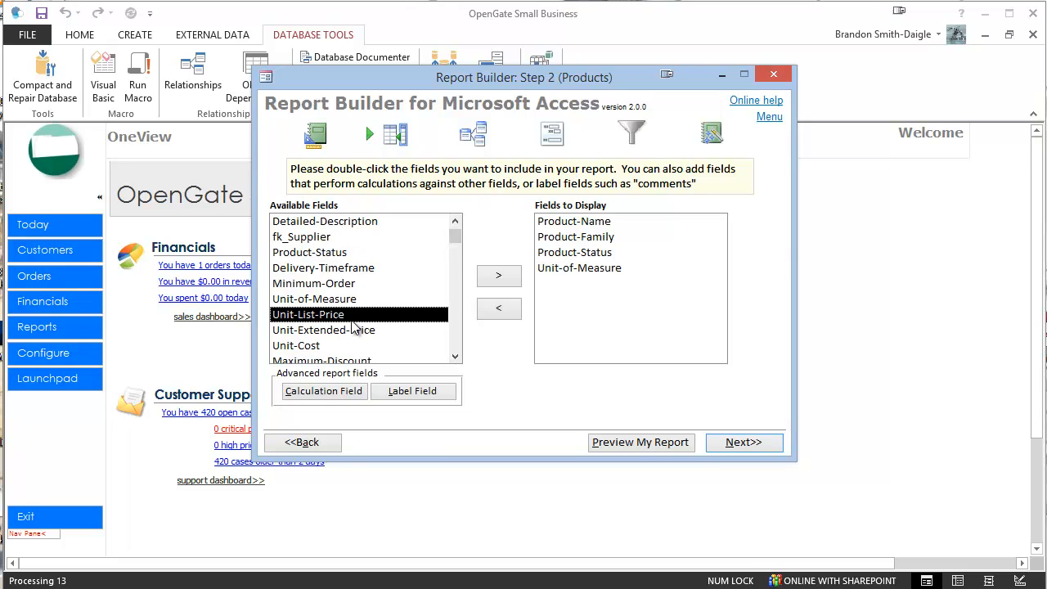
double_click(360, 315)
double_click(358, 331)
double_click(388, 347)
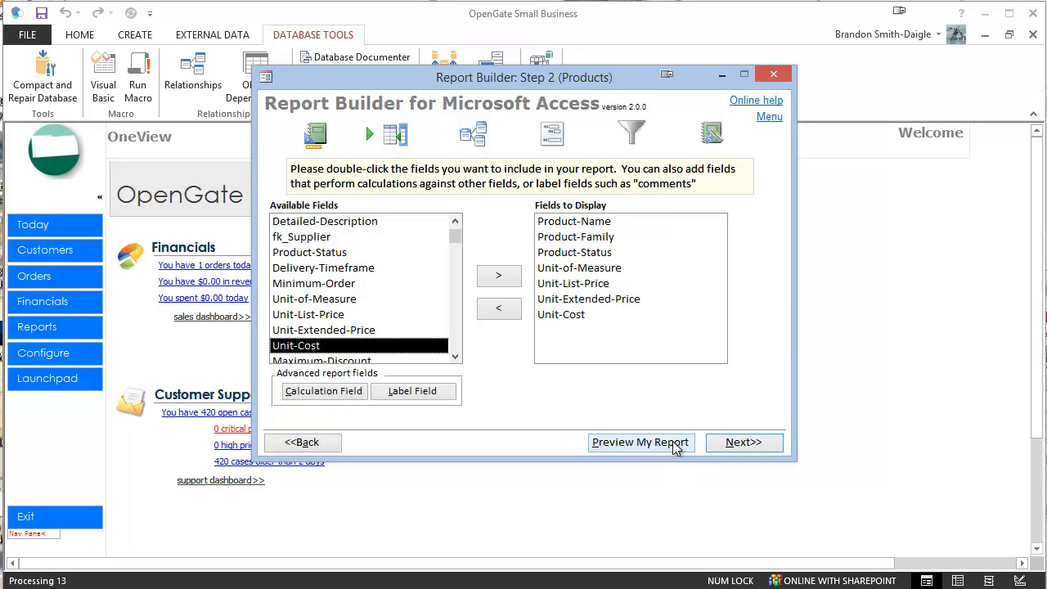
Step: Leave the optional related tables empty and continue to the field display settings
left_click(753, 442)
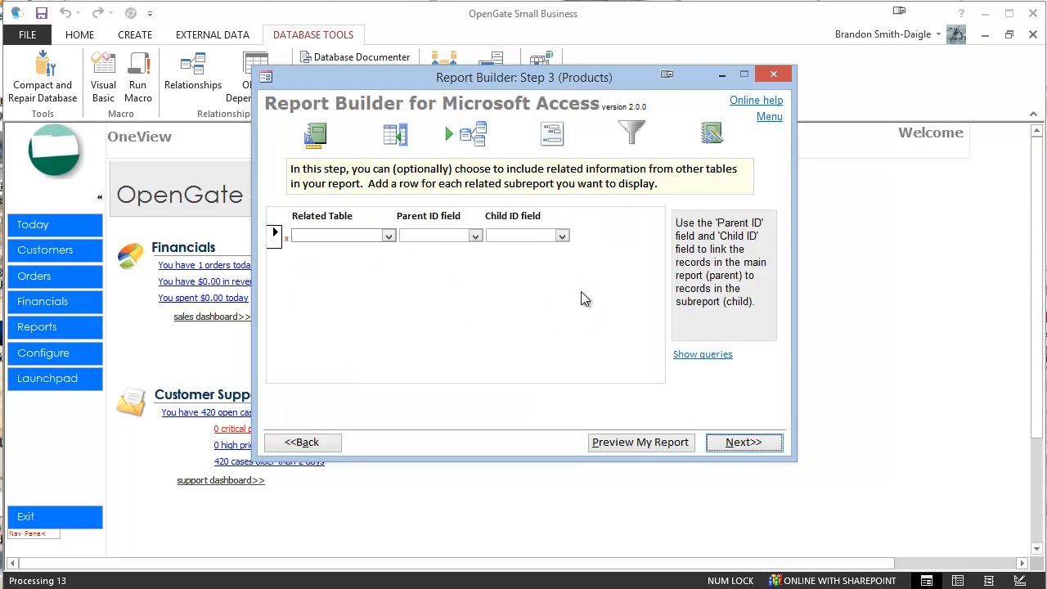
left_click(388, 237)
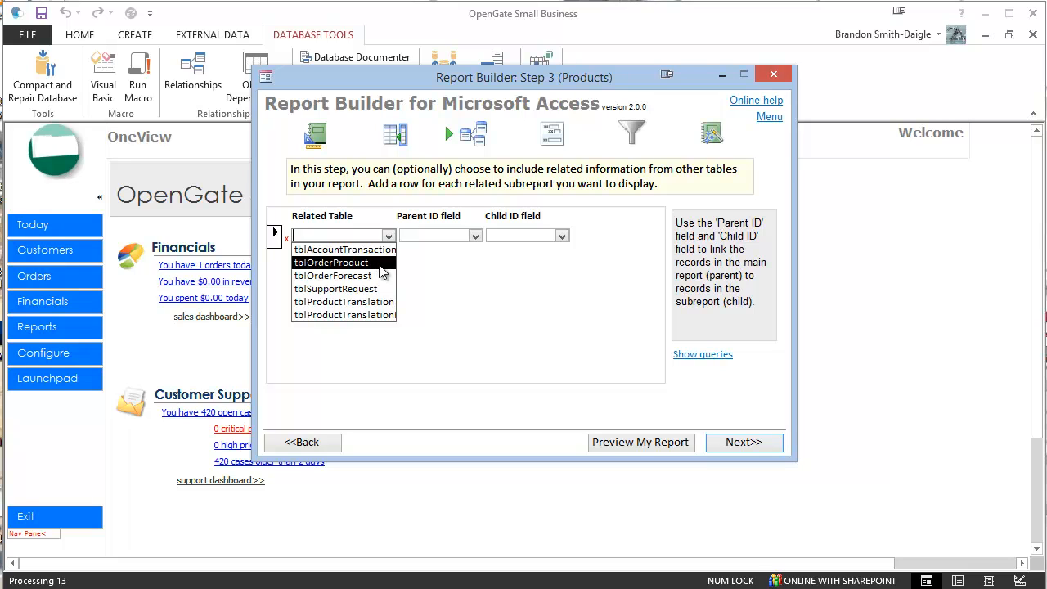
left_click(754, 447)
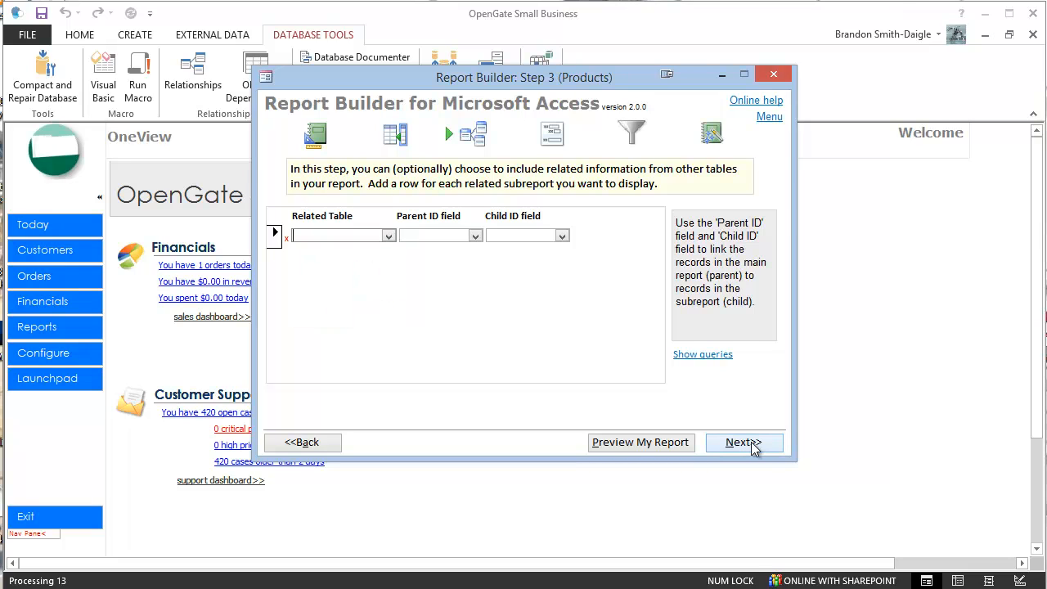
left_click(743, 442)
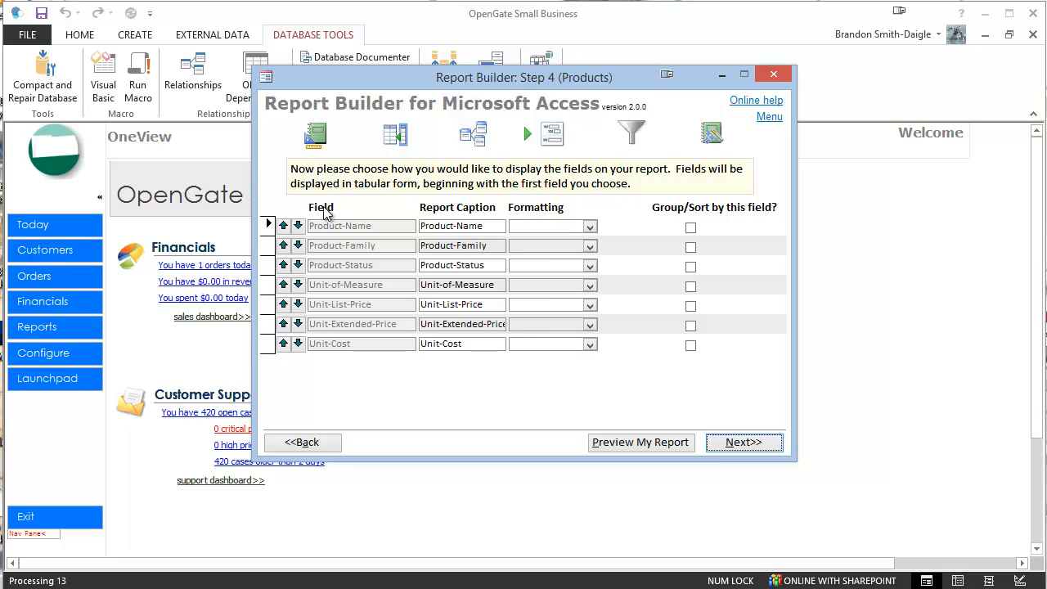
Step: Set the report captions to Product Name, Product Family, Product Status, UOM, List Price, Extended Price and Unit Cost
left_click(458, 226)
key("BackSpace")
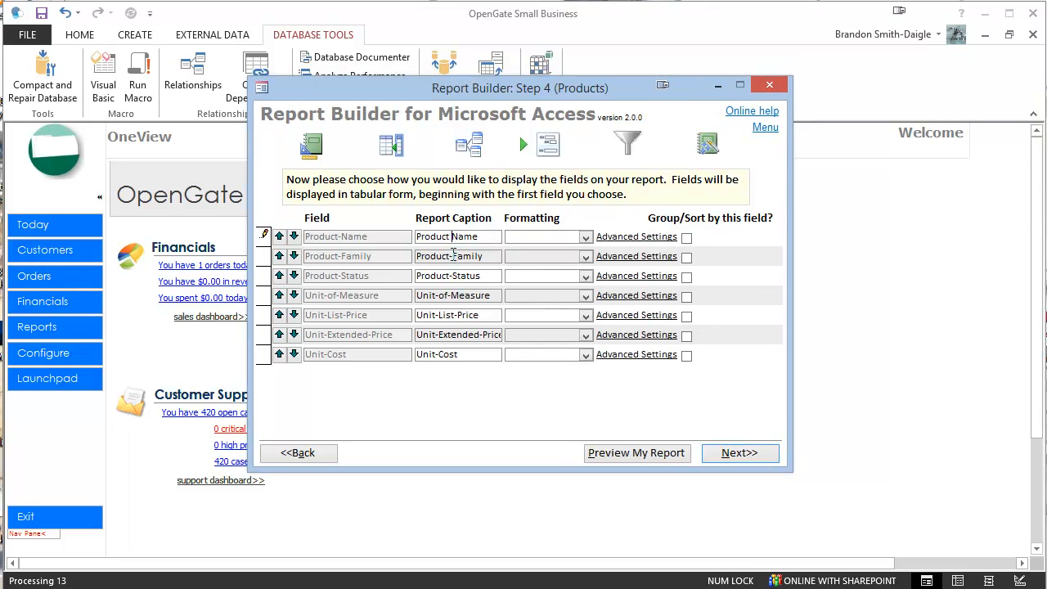
left_click(453, 256)
key("BackSpace")
left_click(453, 276)
key("BackSpace")
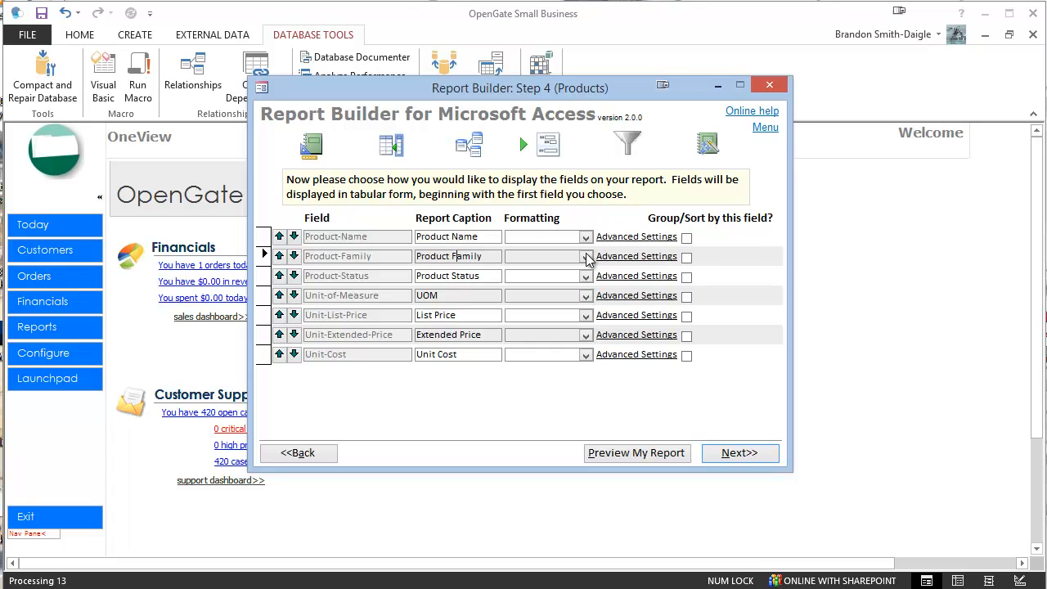
Step: Enable grouping and sorting by Product-Family and move that field to the first position
left_click(686, 257)
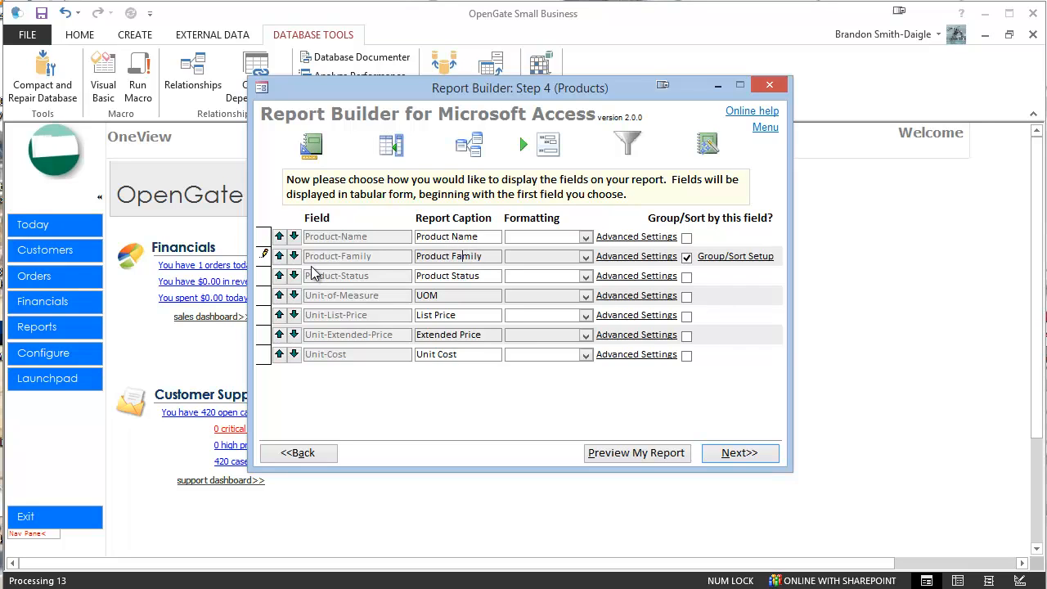
left_click(279, 257)
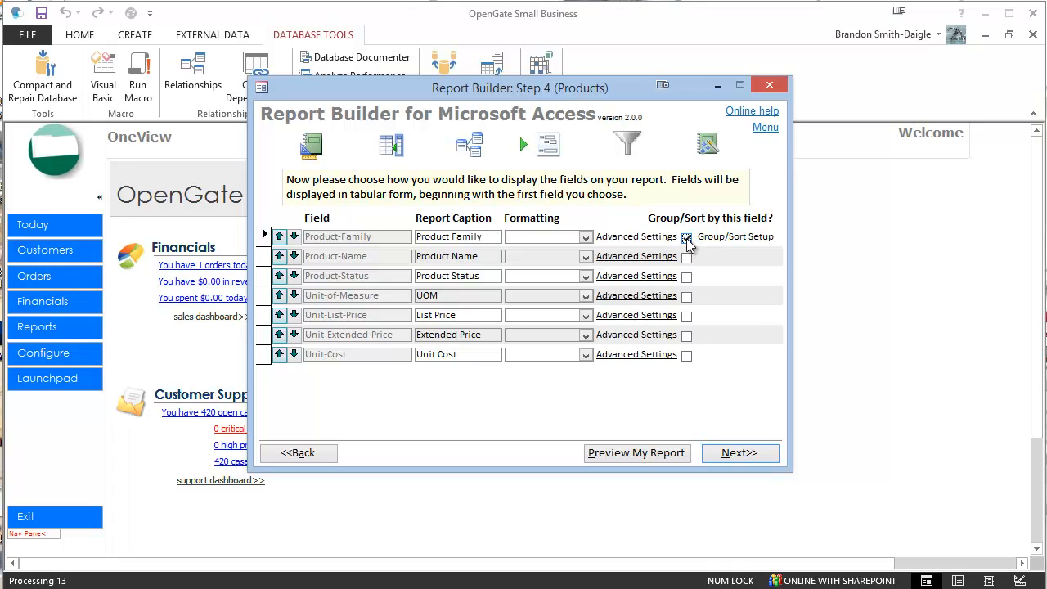
Step: Set the Product-Family group to Header and Footer, keep its page break at None, and include the group record count
left_click(731, 239)
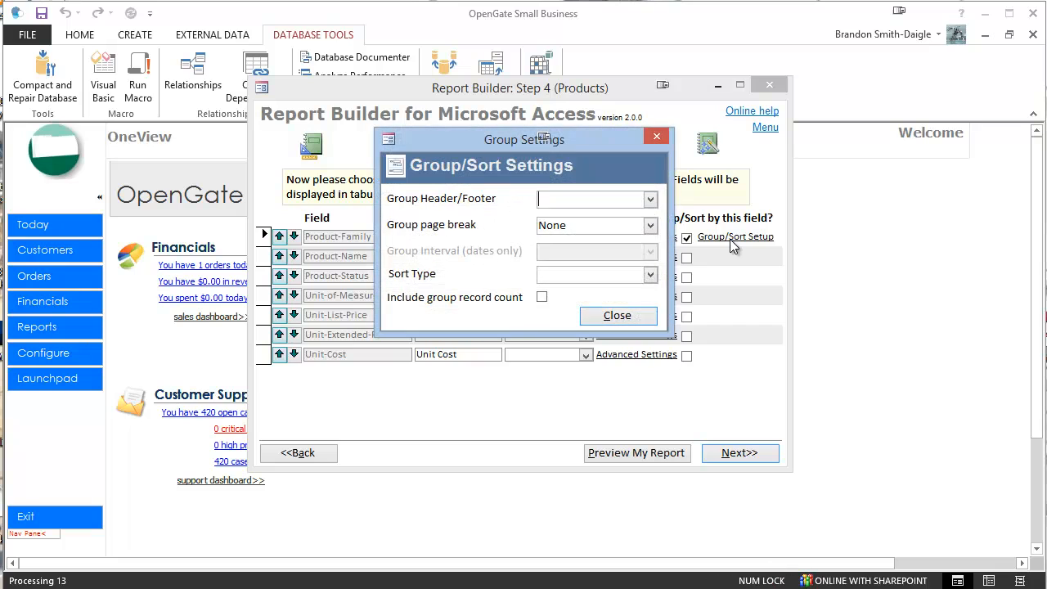
left_click(650, 200)
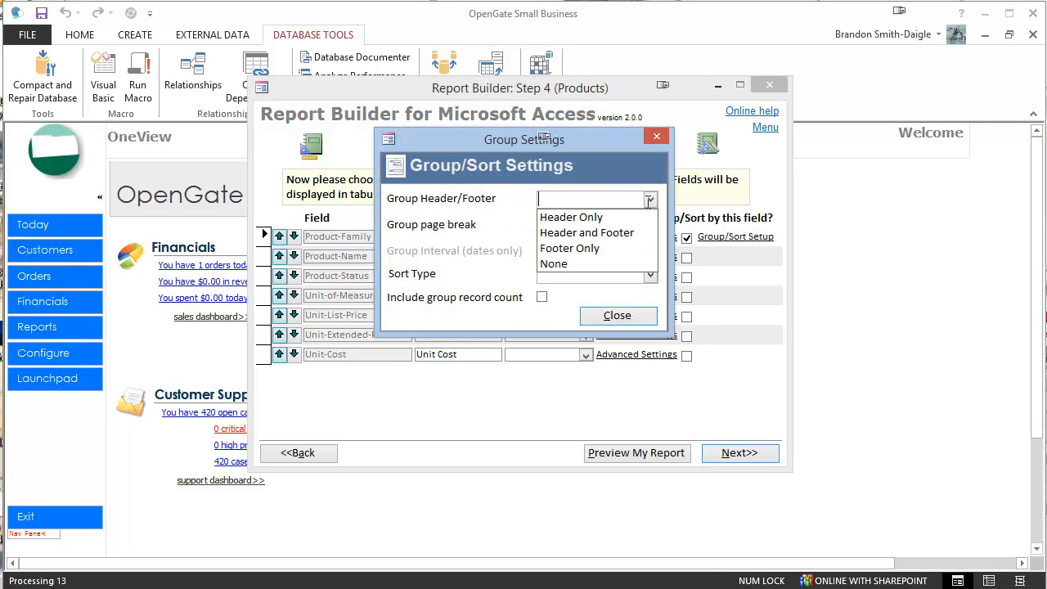
left_click(627, 235)
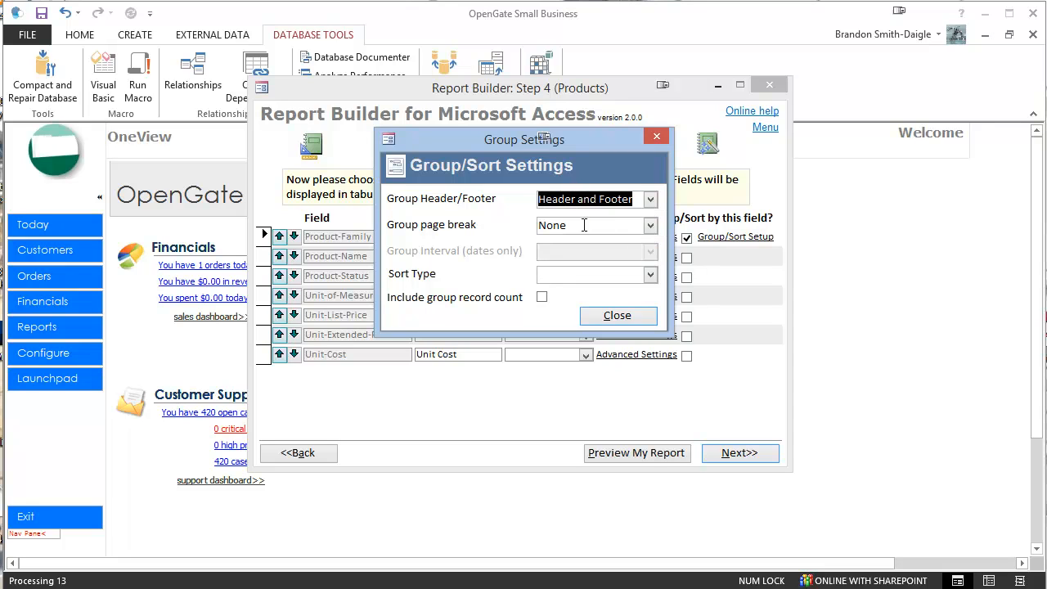
left_click(651, 225)
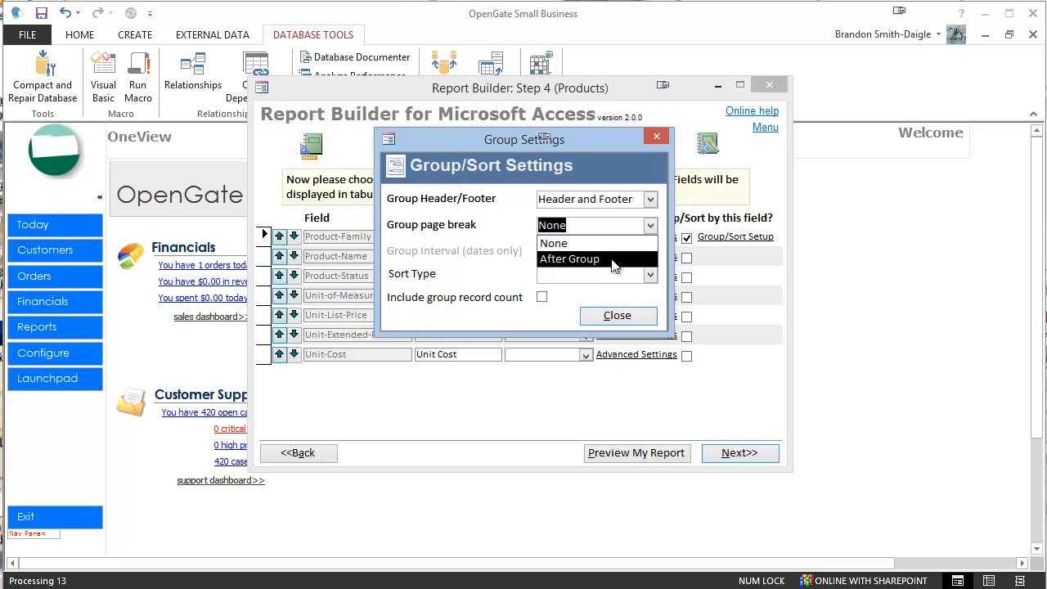
left_click(488, 239)
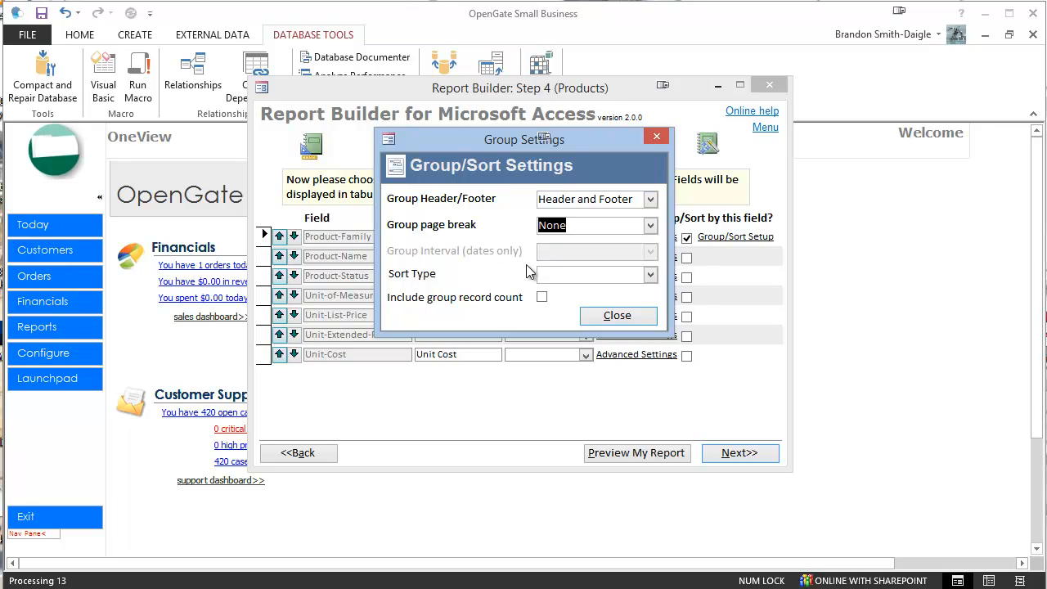
left_click(651, 275)
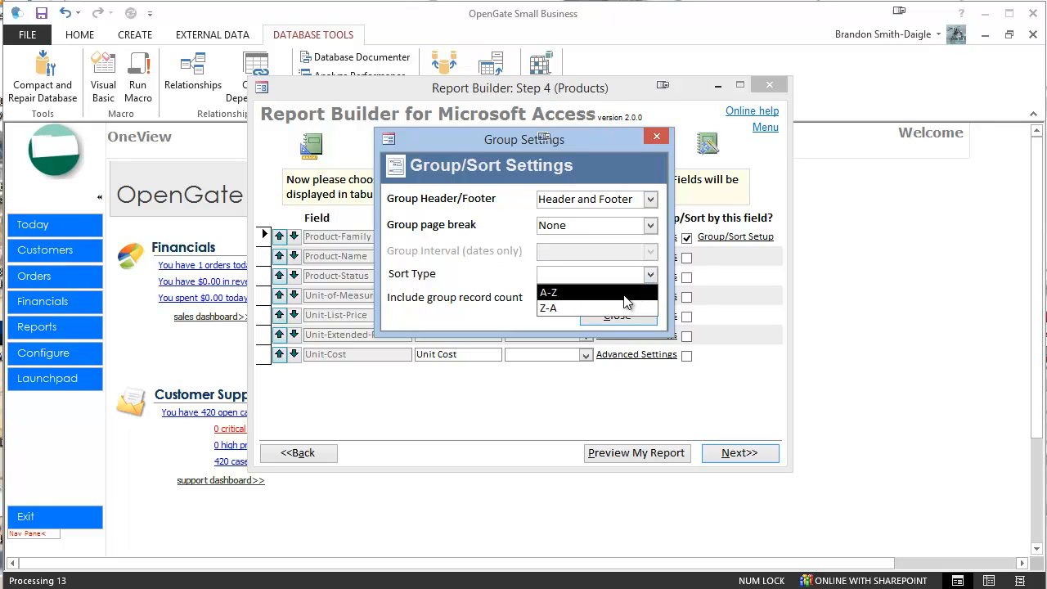
left_click(469, 260)
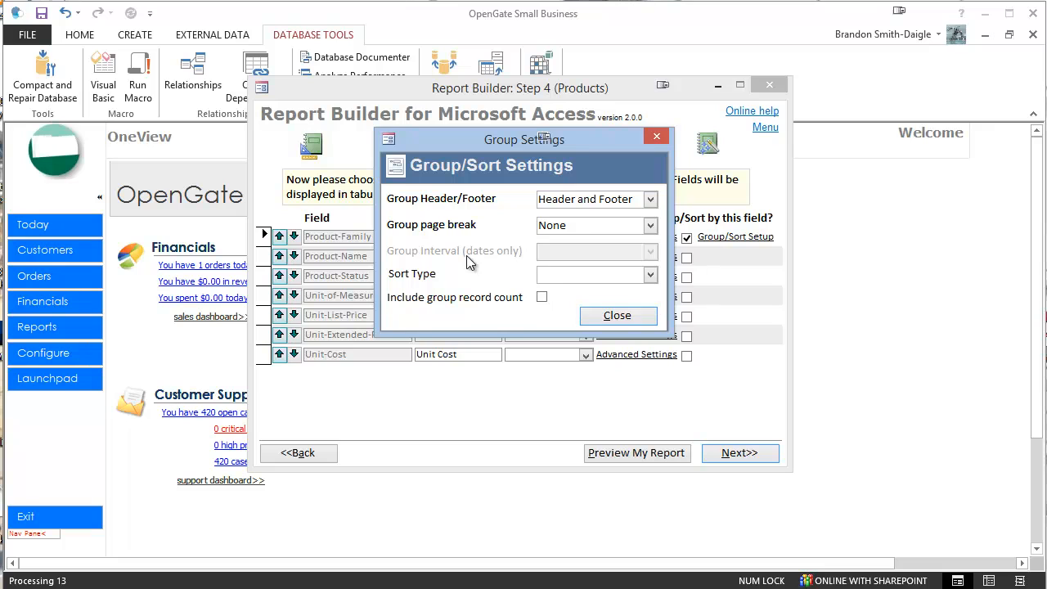
left_click(542, 298)
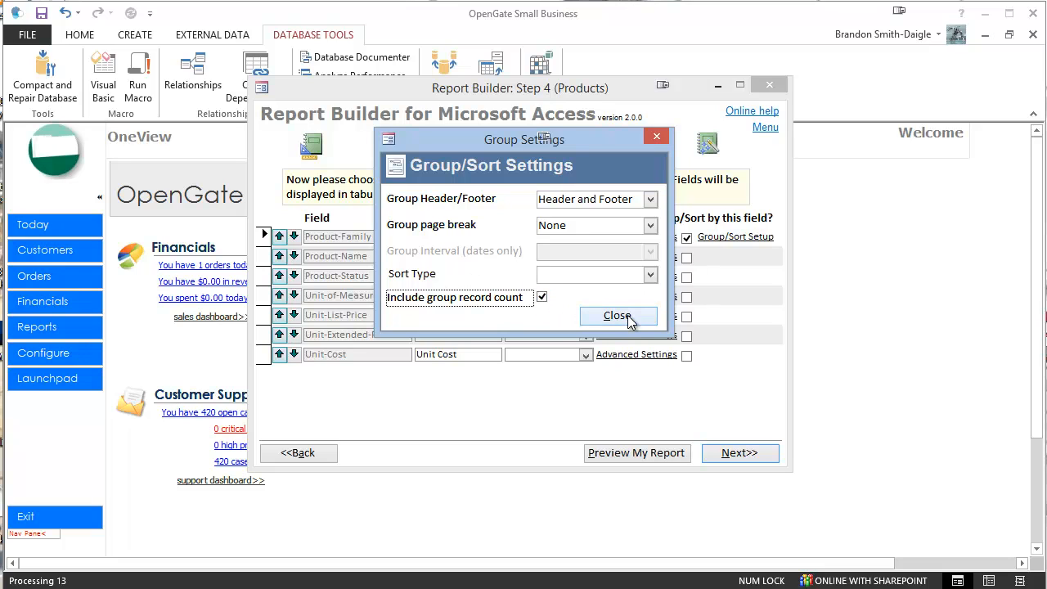
left_click(629, 318)
Step: Preview the report and widen the Product-Name column with the Report Editor
left_click(643, 458)
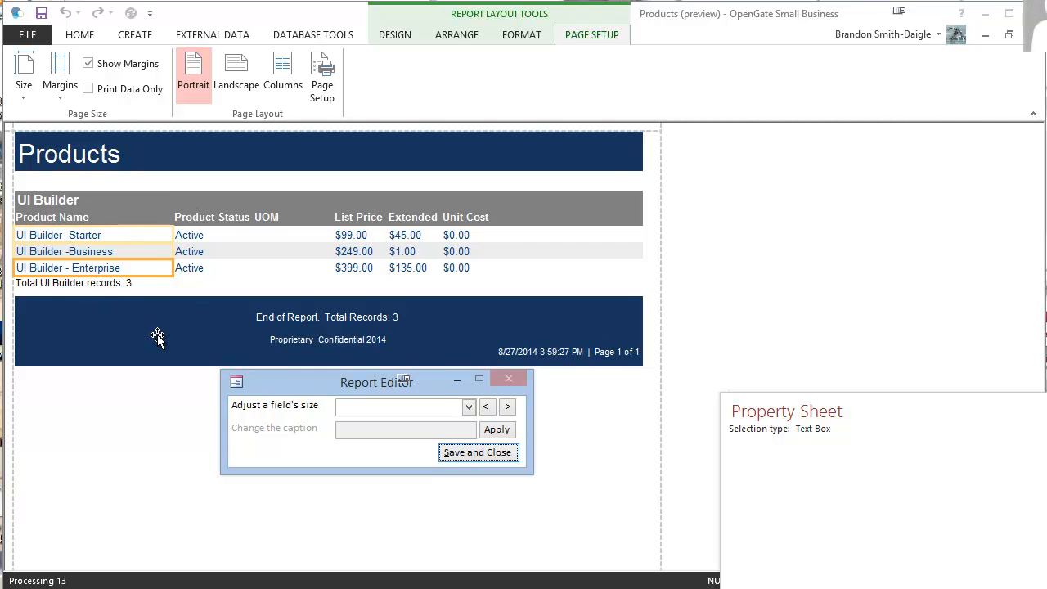
left_click_drag(300, 380, 121, 355)
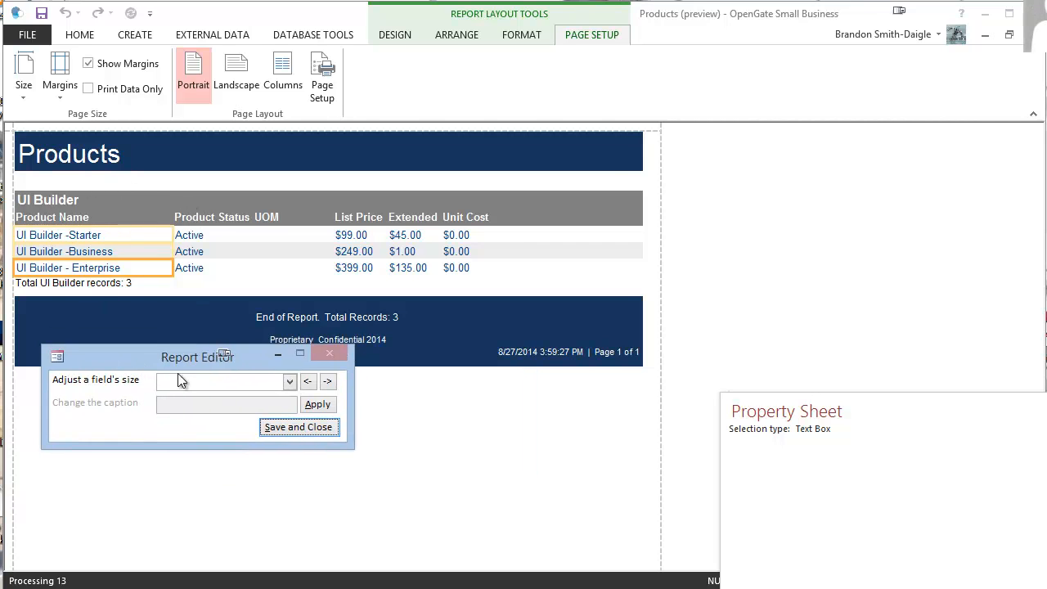
left_click(288, 382)
left_click(204, 397)
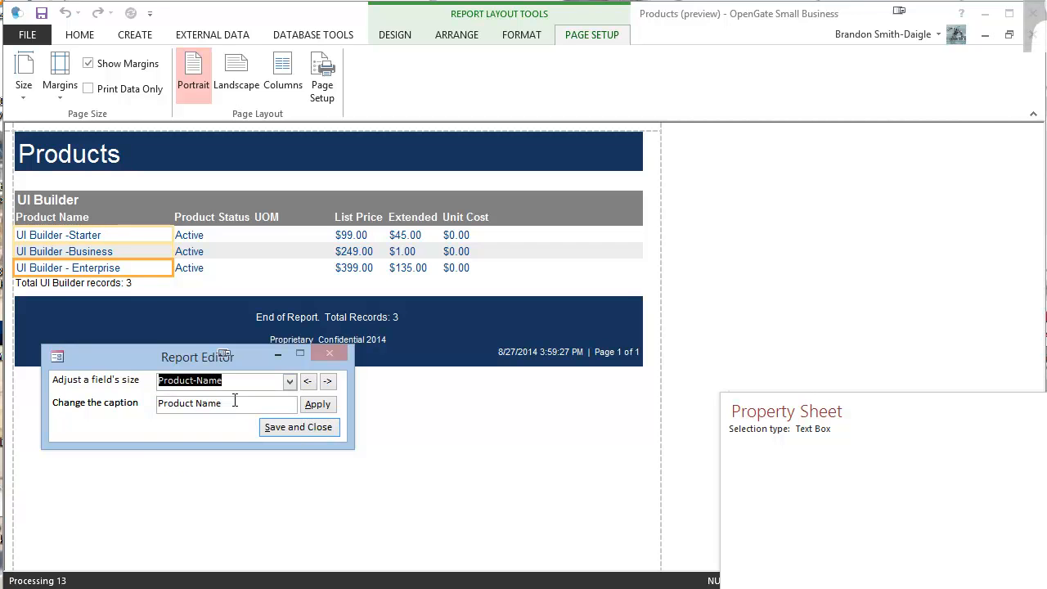
left_click(327, 382)
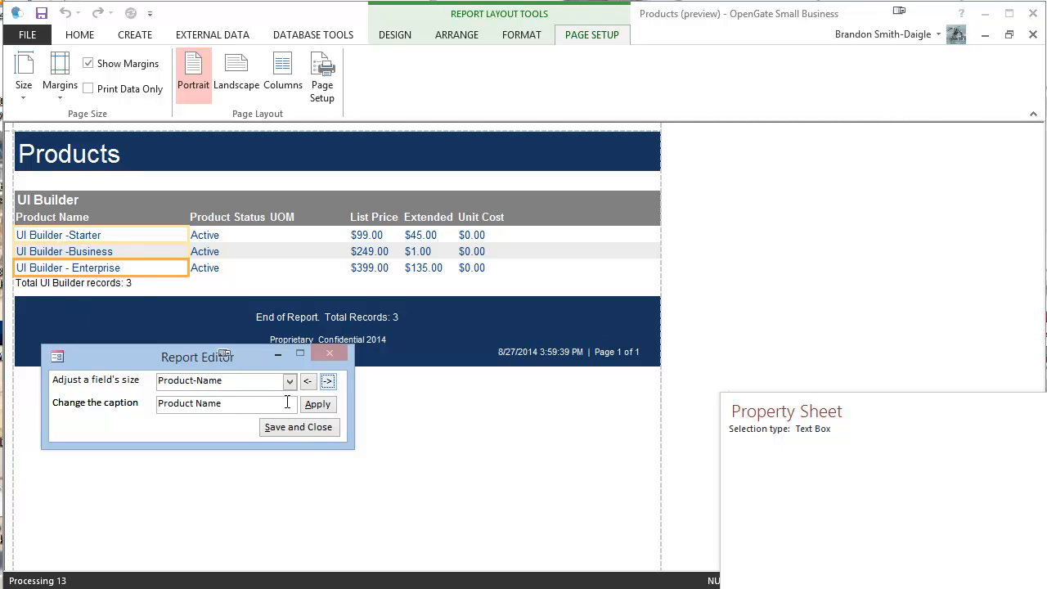
left_click(328, 381)
Step: Narrow the Product-Status column in the report preview
left_click(290, 381)
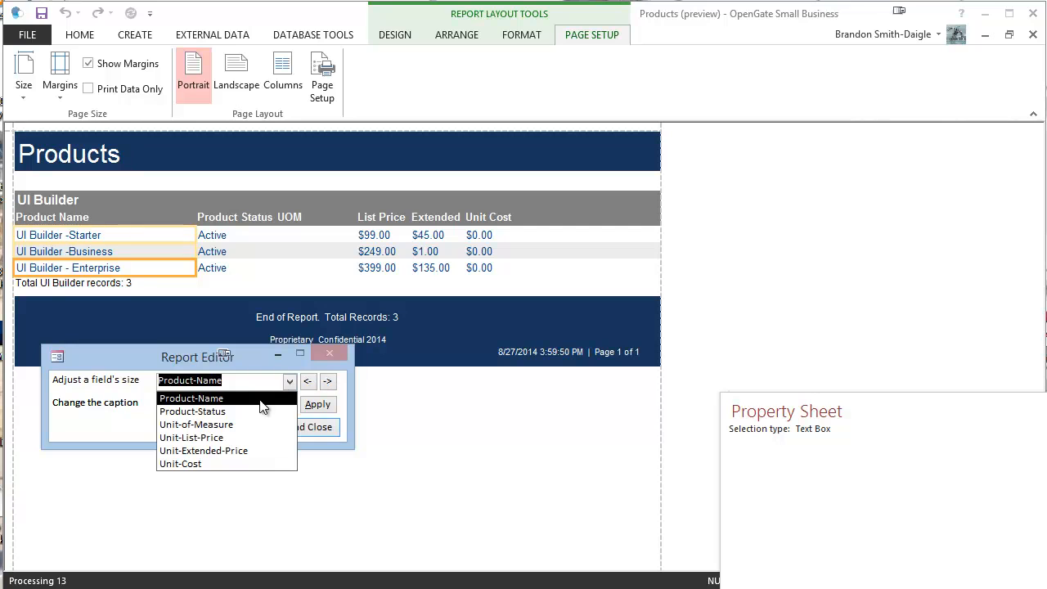
left_click(252, 412)
left_click(307, 381)
left_click(307, 381)
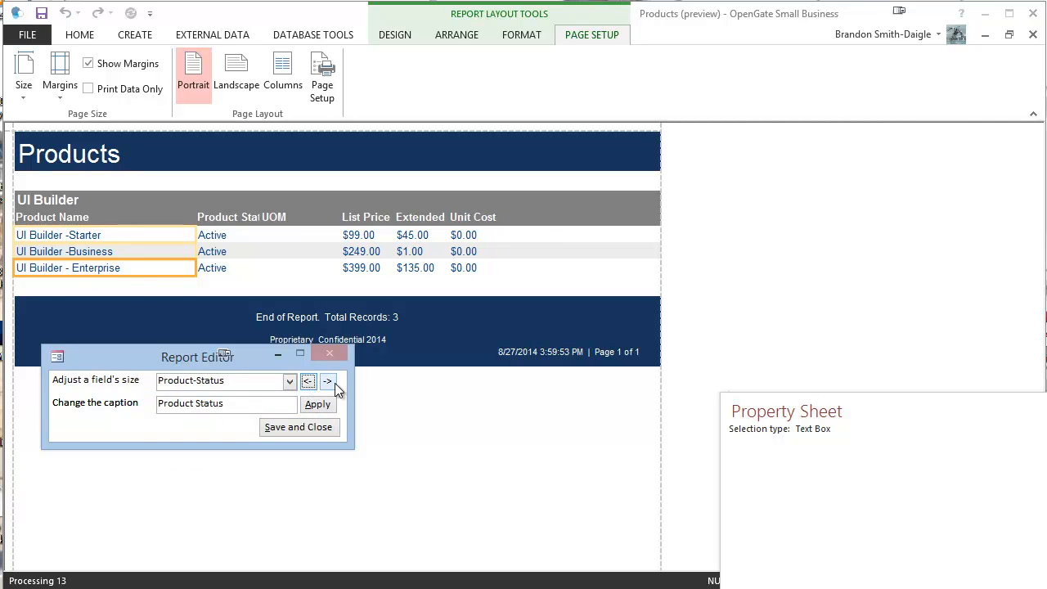
left_click(327, 381)
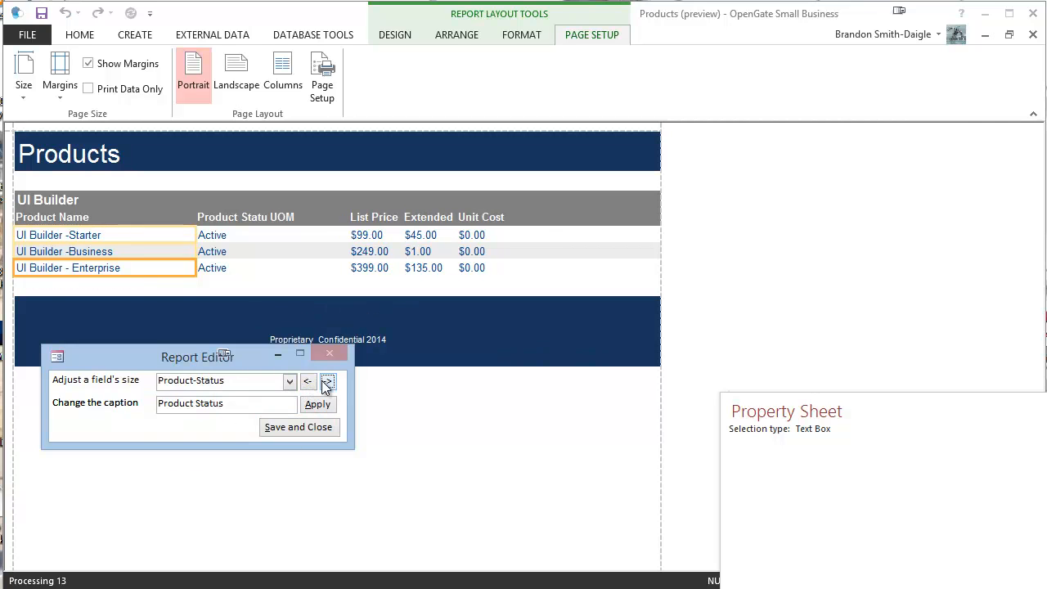
Step: Change the Product-Status column's caption to Status and apply it to the preview
left_click(203, 381)
left_click(205, 409)
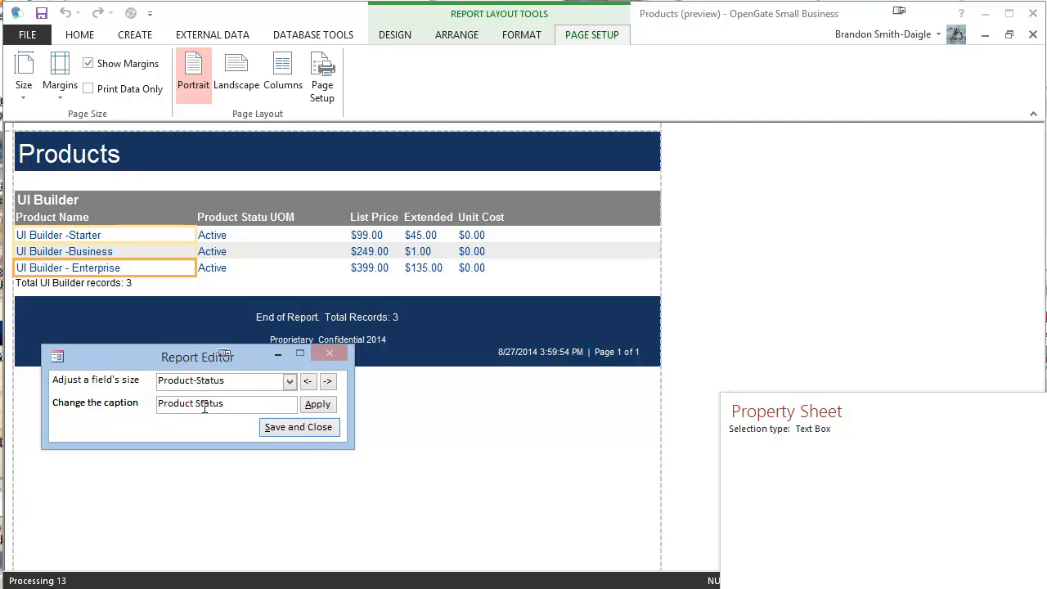
left_click_drag(198, 407, 159, 404)
key("BackSpace")
left_click(313, 406)
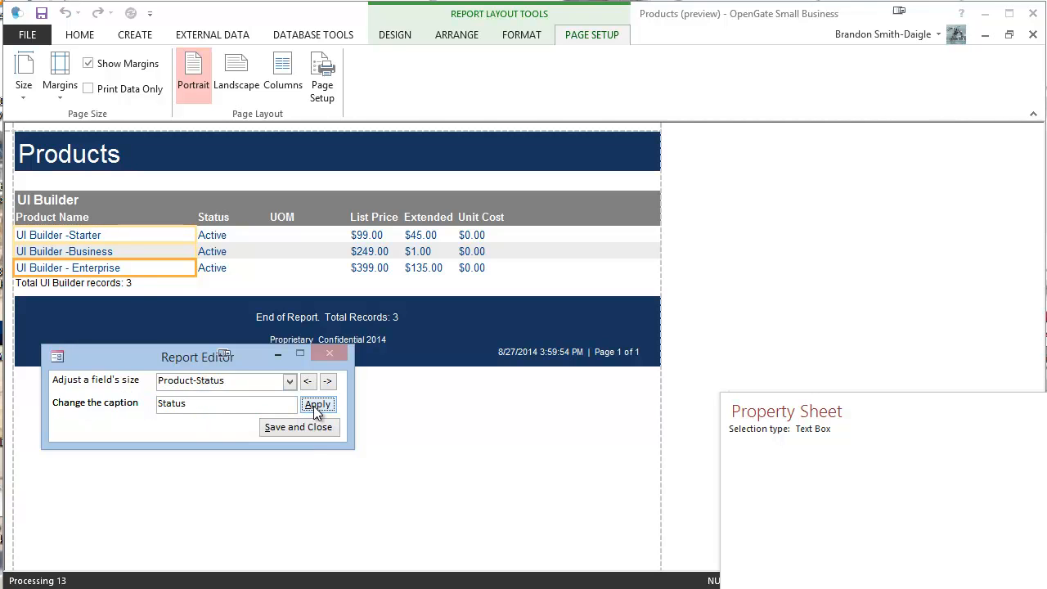
Step: Narrow the Status column further, then save the preview adjustments and return to the field display settings
left_click(309, 382)
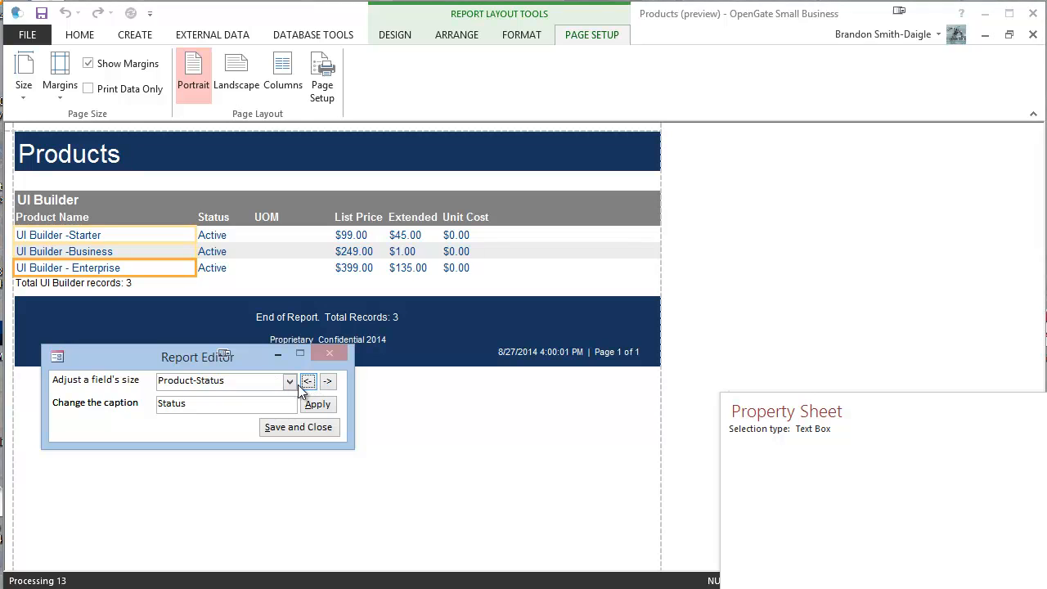
left_click(305, 382)
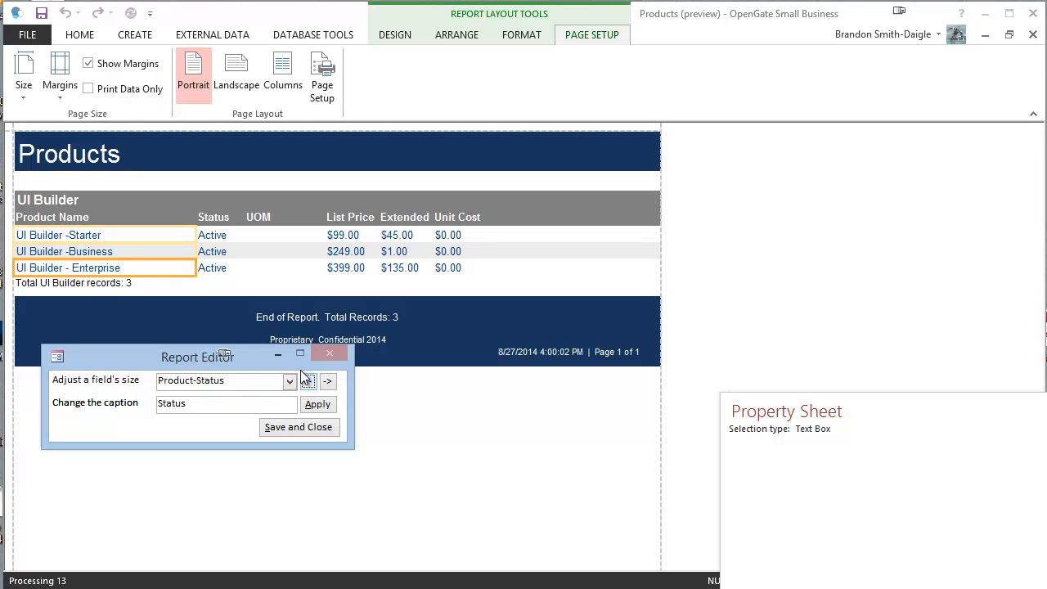
left_click_drag(221, 354, 276, 429)
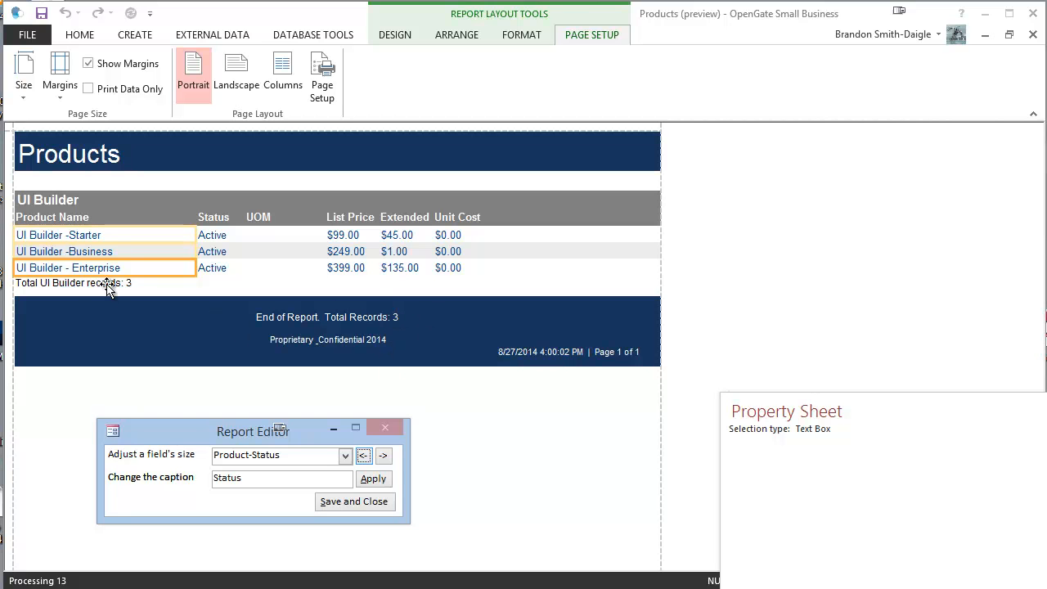
left_click(354, 502)
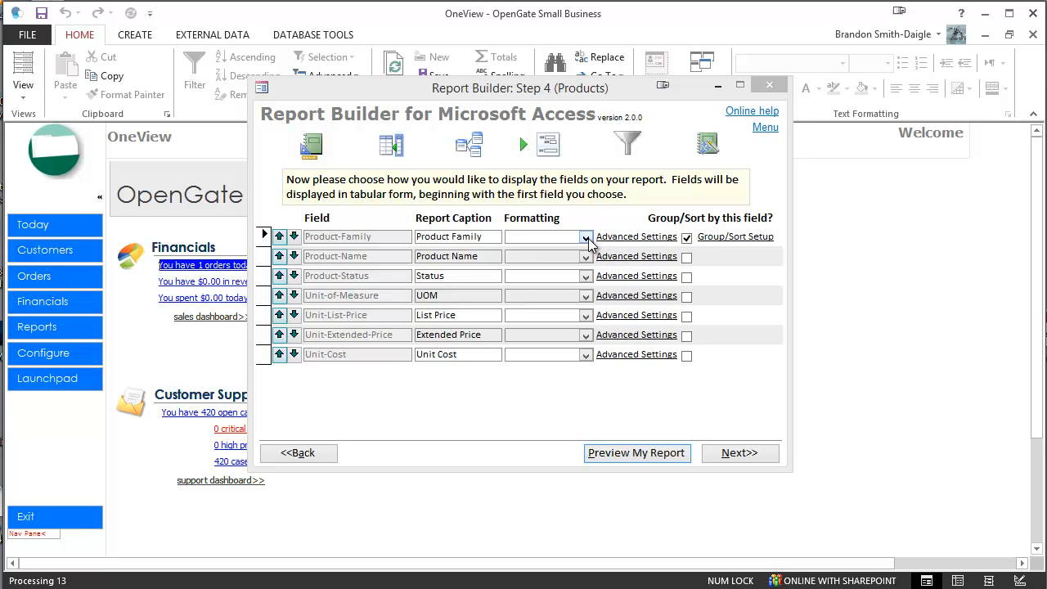
Step: Format Unit-List-Price, Unit-Extended-Price and Unit-Cost as Currency (no decimals)
left_click(587, 237)
left_click(586, 237)
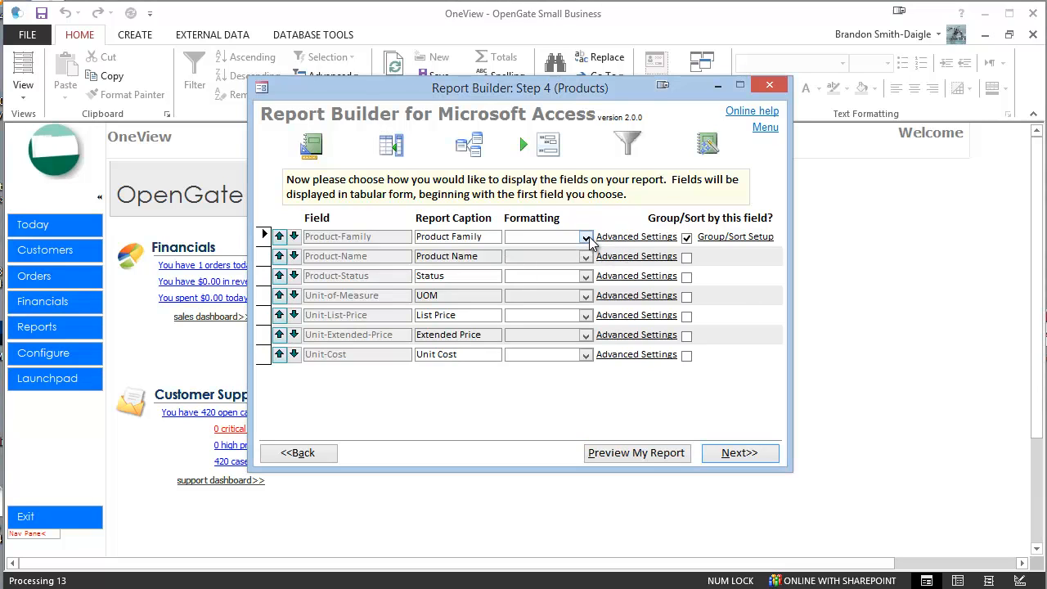
left_click(586, 315)
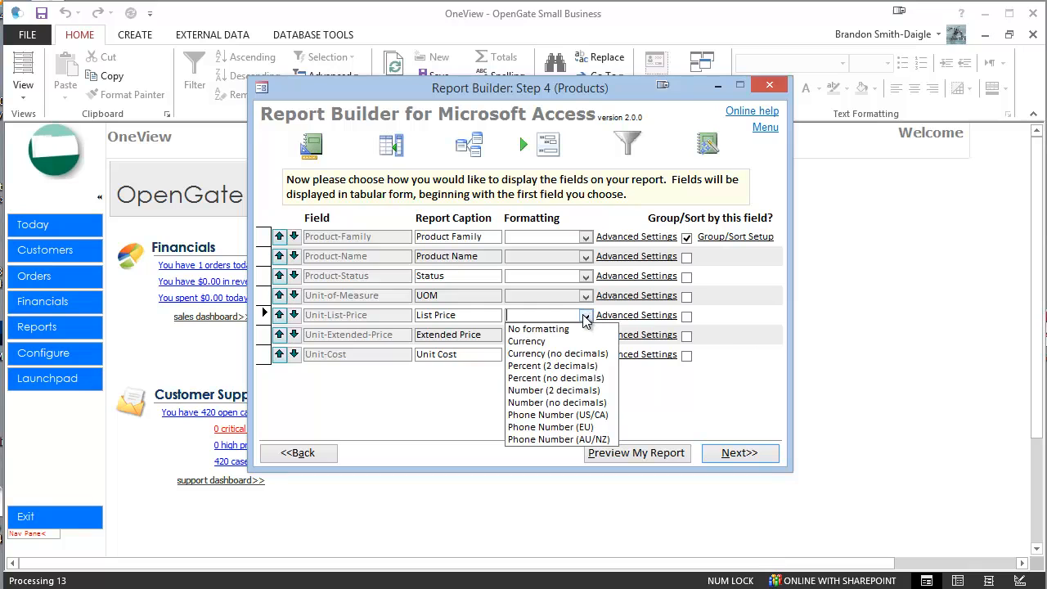
left_click(543, 355)
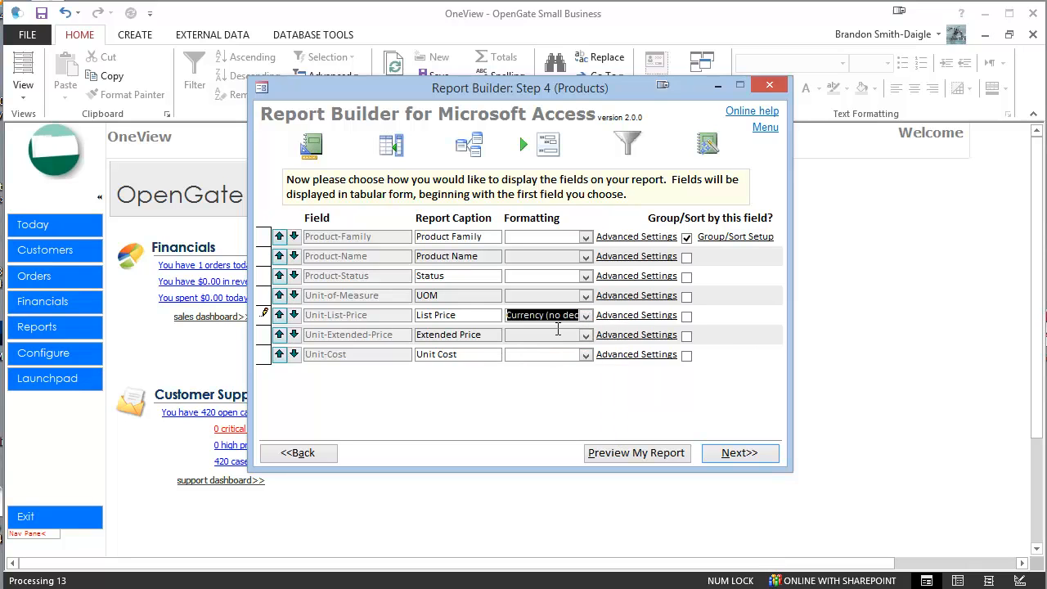
left_click(586, 296)
left_click(588, 301)
left_click(586, 336)
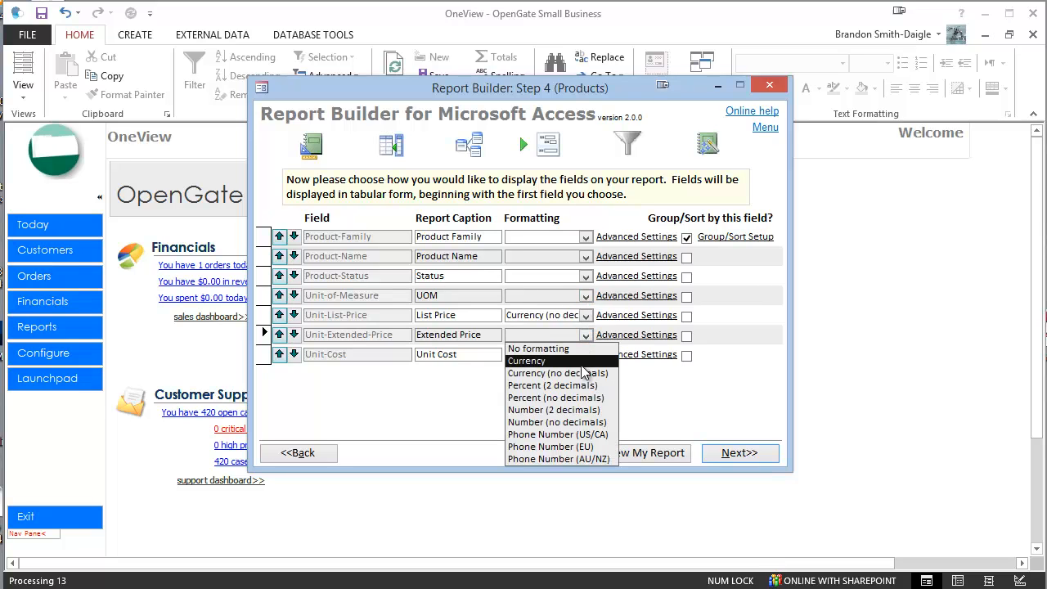
left_click(581, 373)
left_click(586, 355)
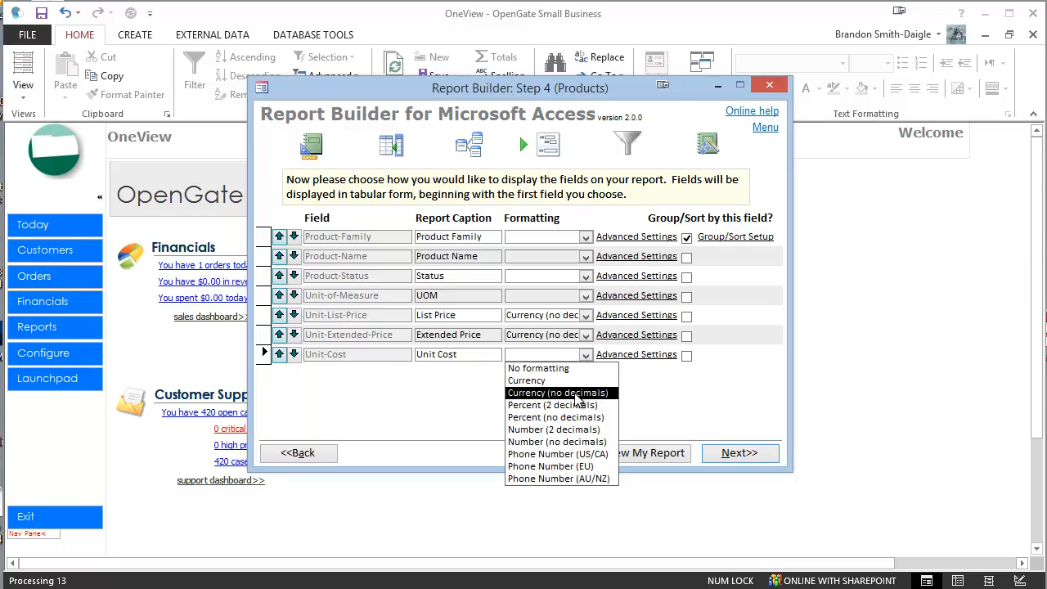
left_click(581, 393)
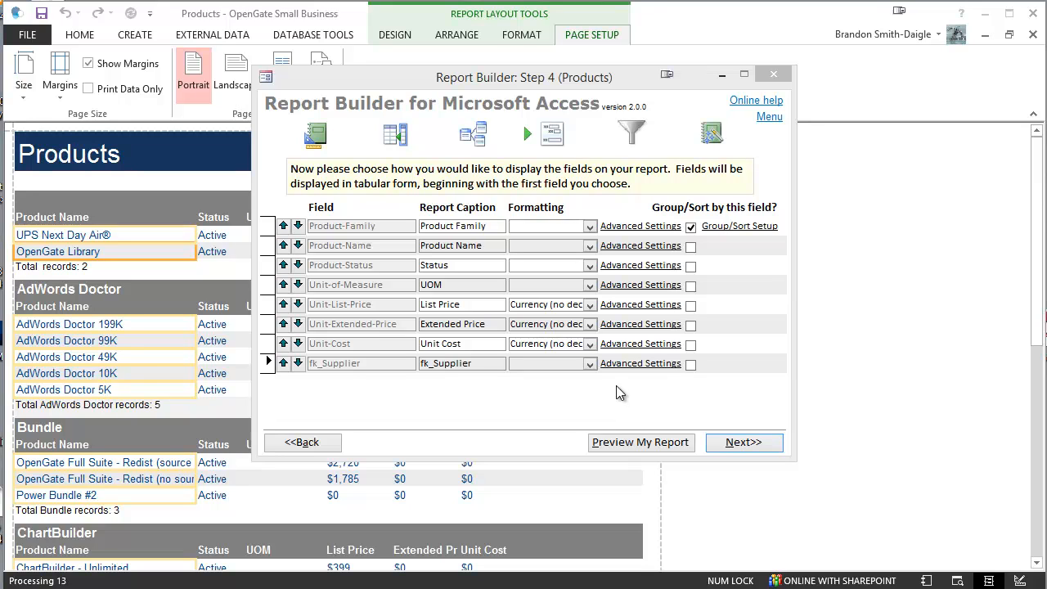
Step: Shorten the fk_Supplier field's report caption to Supplier
left_click(443, 365)
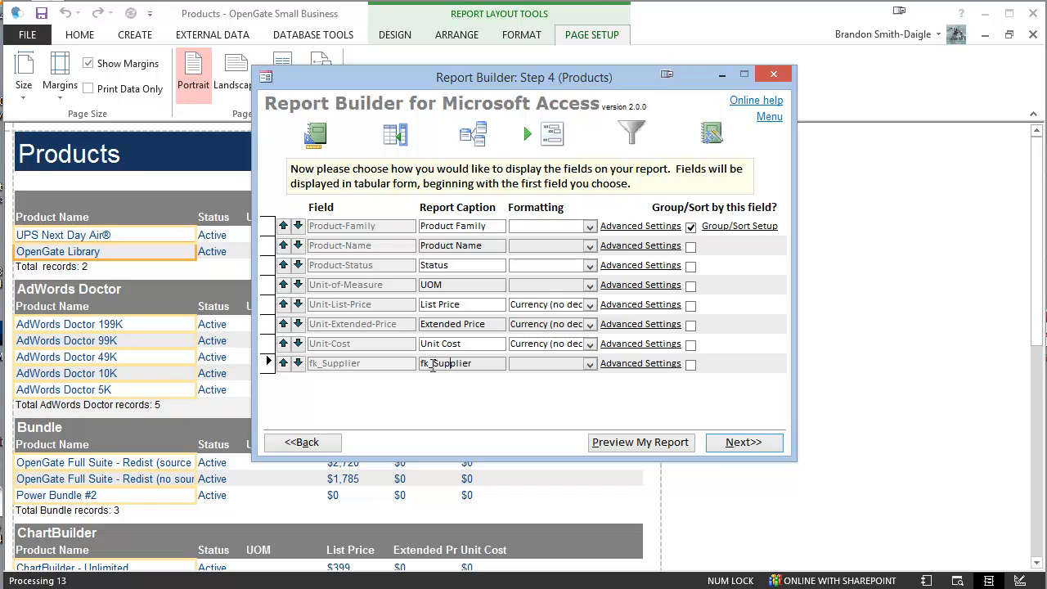
left_click_drag(436, 365, 404, 365)
key("Delete")
Step: Clear the lookup values query in fk_Supplier's advanced field settings and open the Lookup Builder for that field
left_click(651, 367)
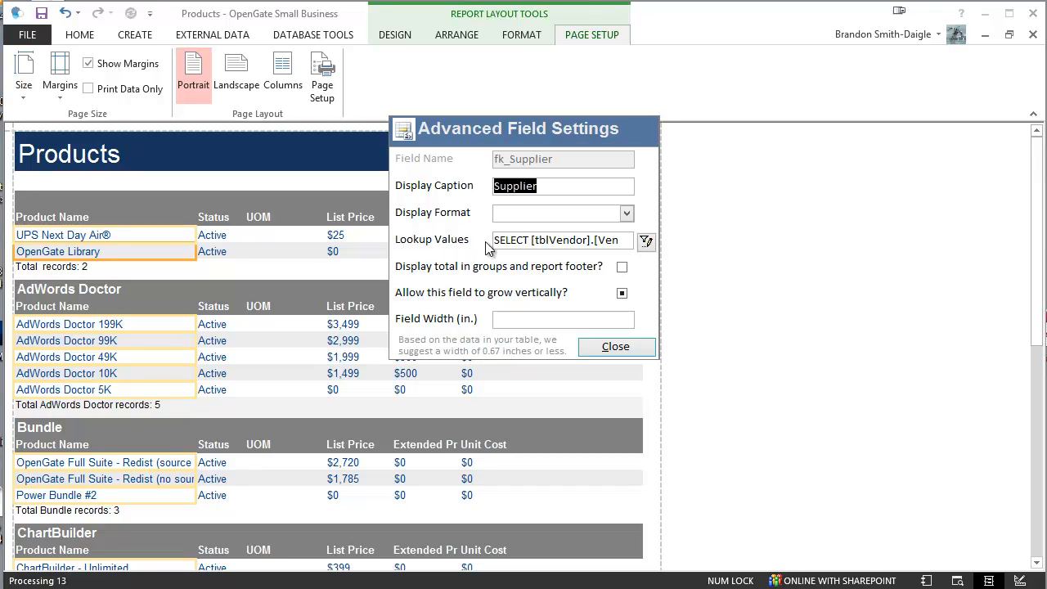
left_click_drag(496, 240, 646, 240)
left_click(558, 244)
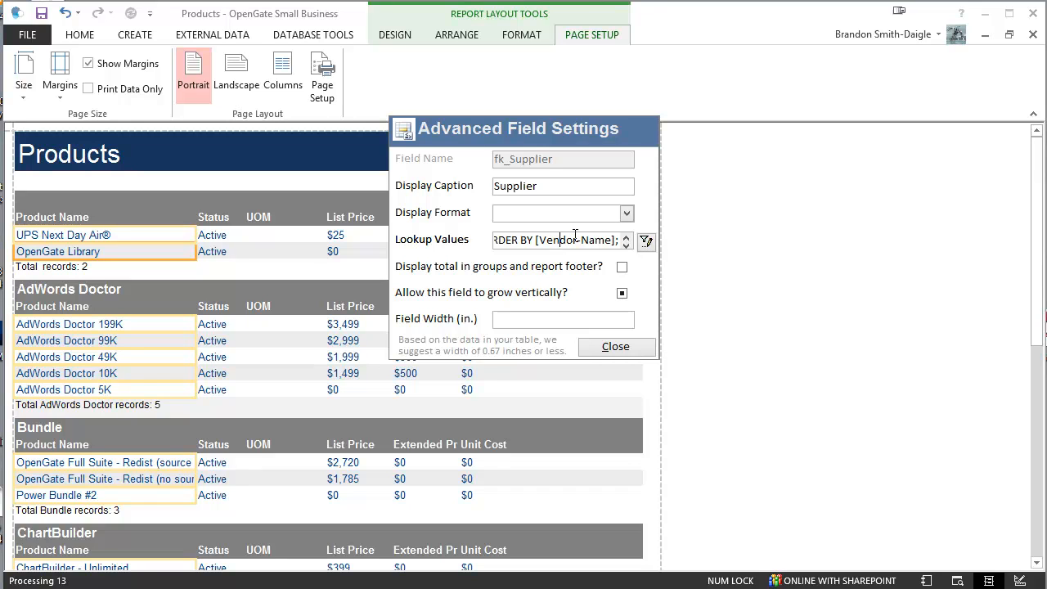
left_click(442, 233)
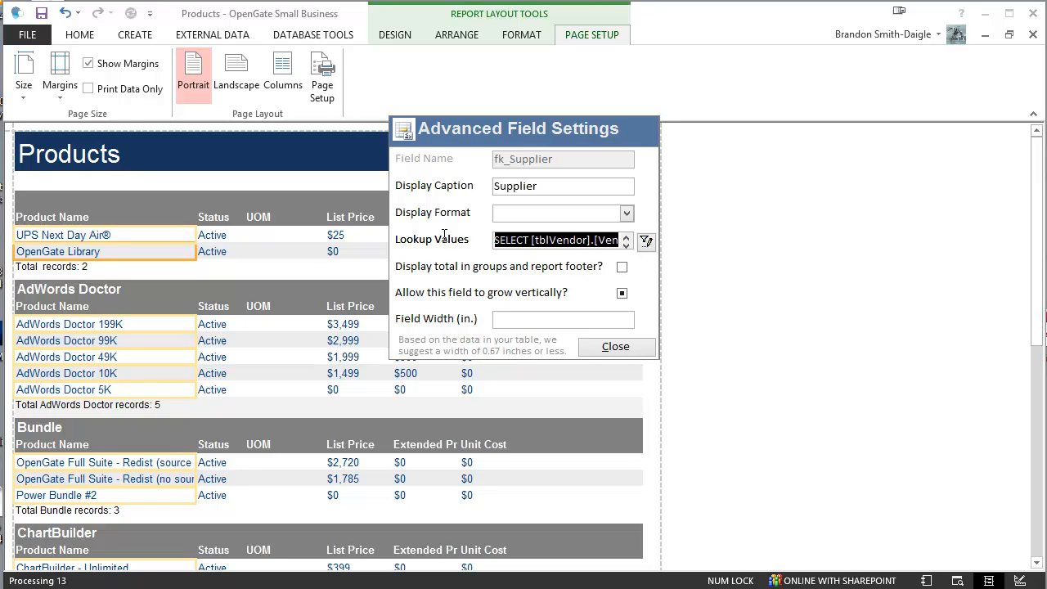
left_click(565, 242)
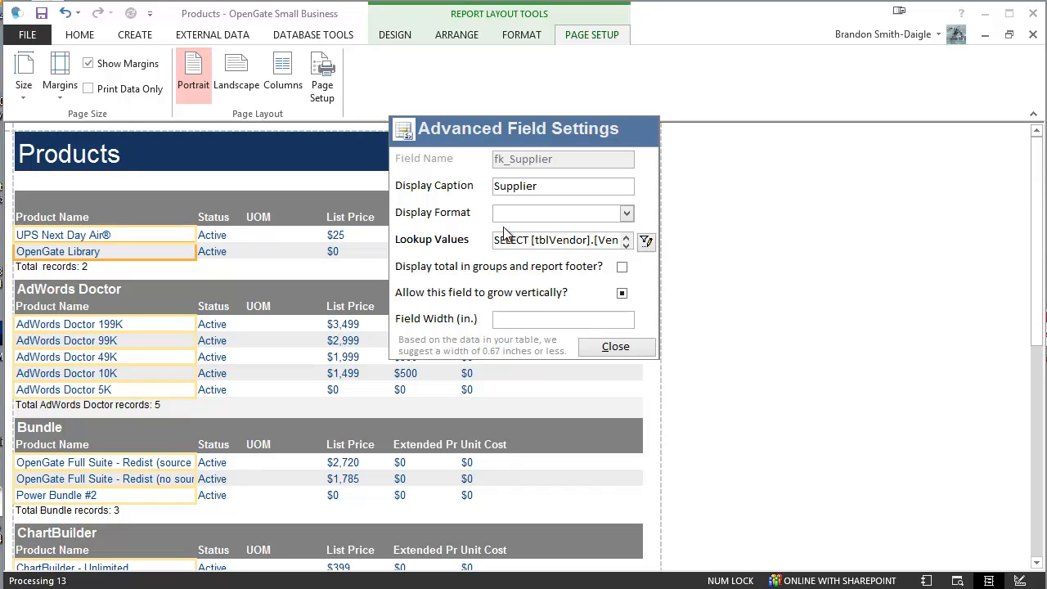
left_click_drag(496, 241, 706, 233)
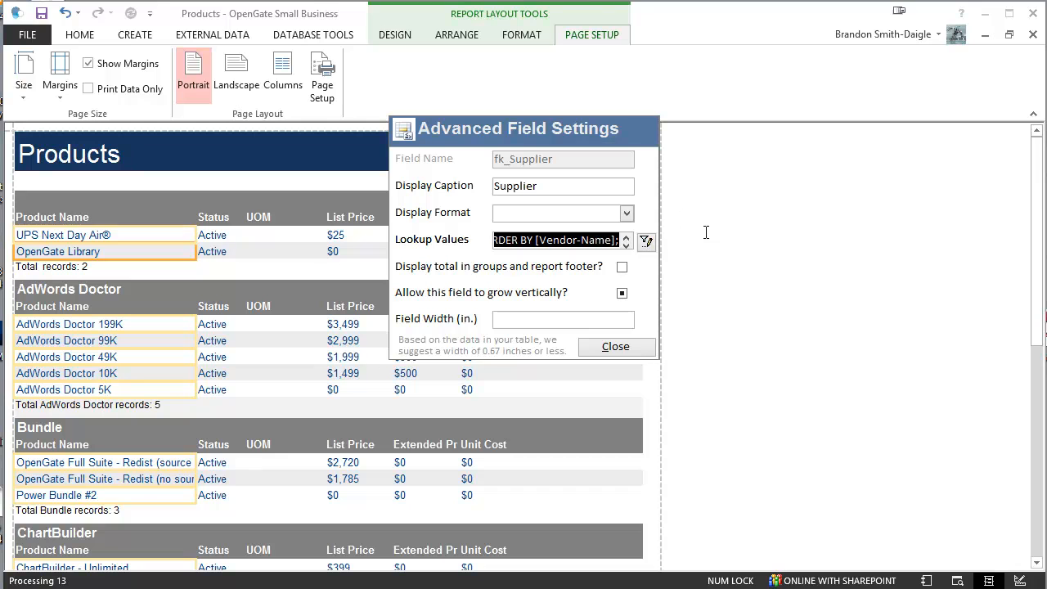
key("Delete")
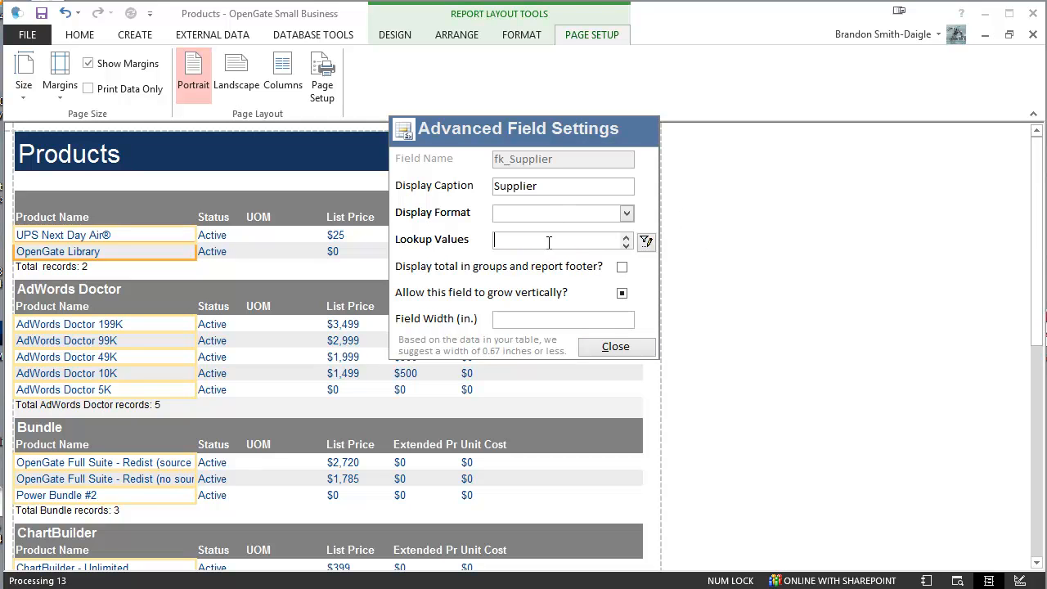
left_click(646, 242)
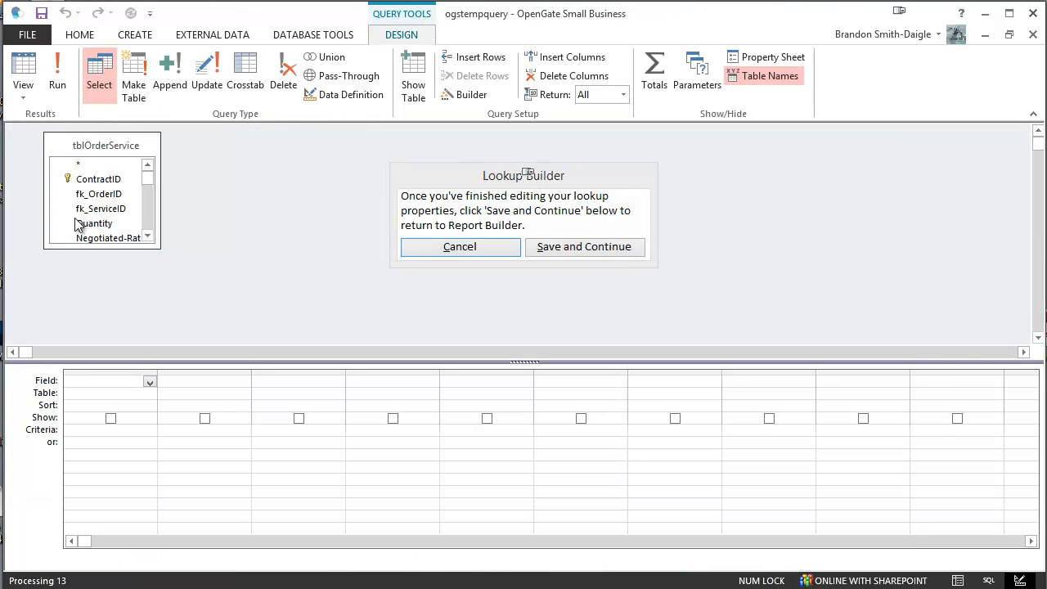
Step: Replace the tblOrderService table in the lookup query with tblVendor
left_click(88, 160)
key("Delete")
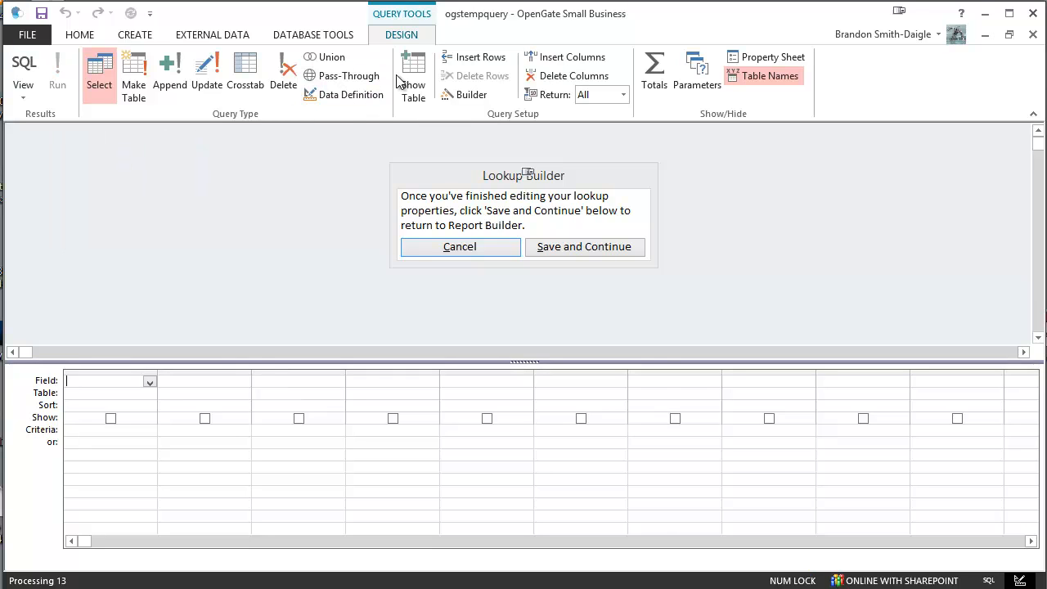
left_click(409, 82)
scroll(542, 463, "down", 20)
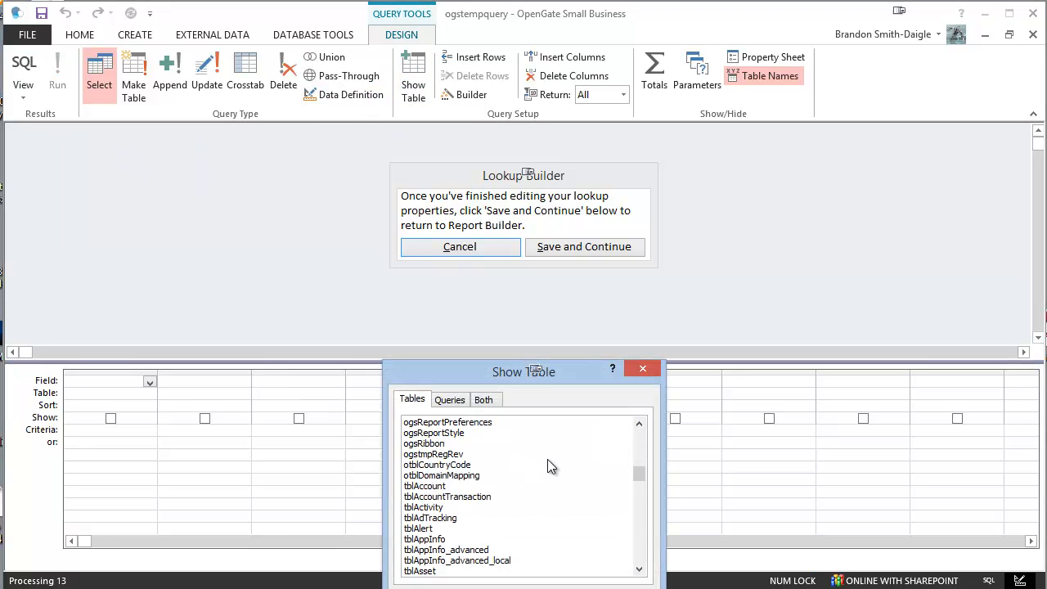
scroll(549, 463, "down", 20)
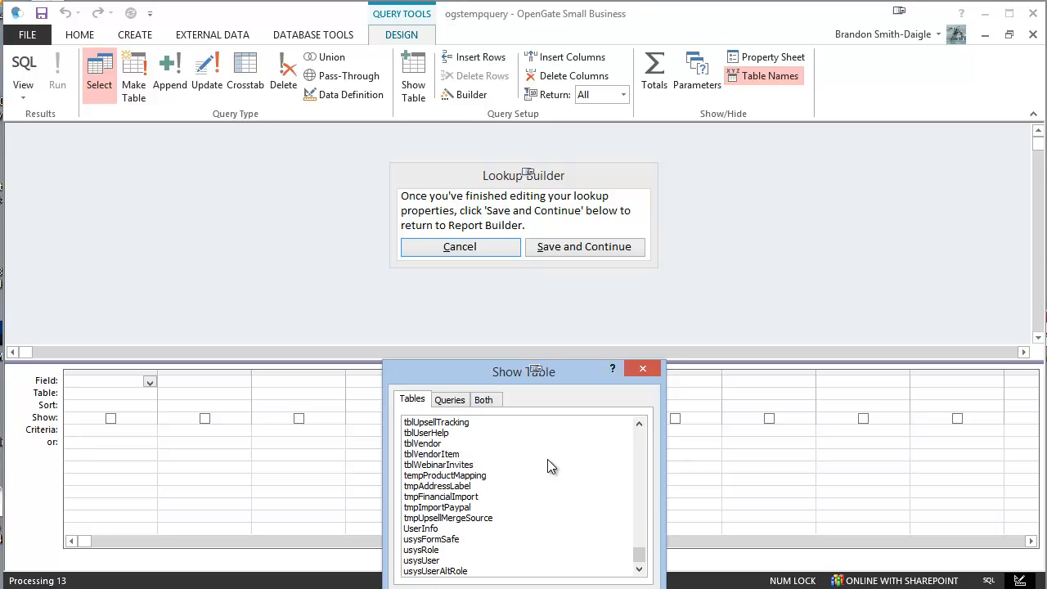
double_click(458, 476)
left_click(598, 583)
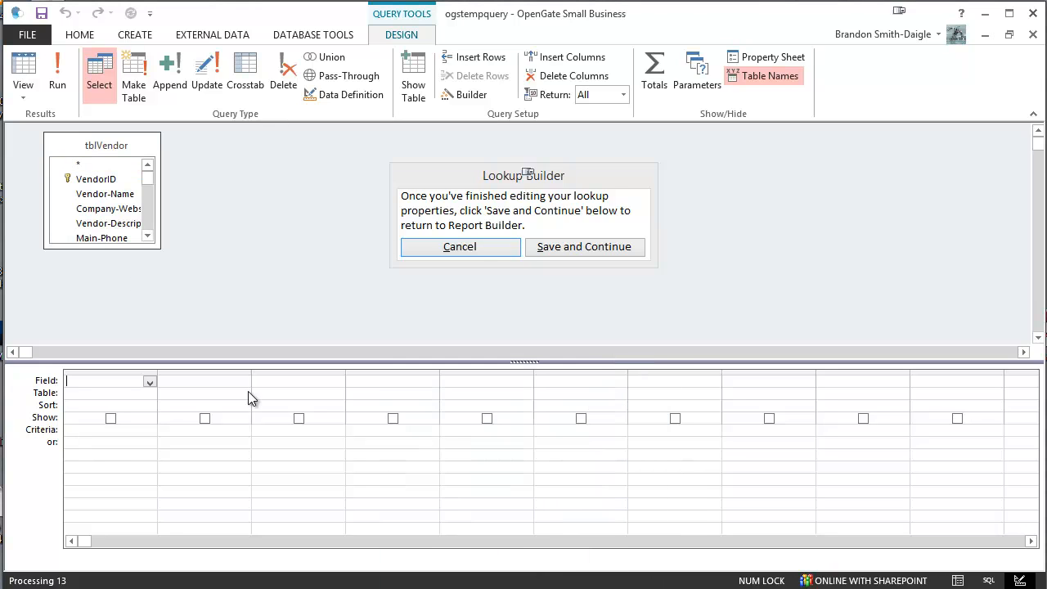
Step: Add VendorID and Vendor-Name to the lookup query, sort Vendor-Name ascending, and save it back to fk_Supplier's advanced settings
left_click_drag(88, 187, 125, 425)
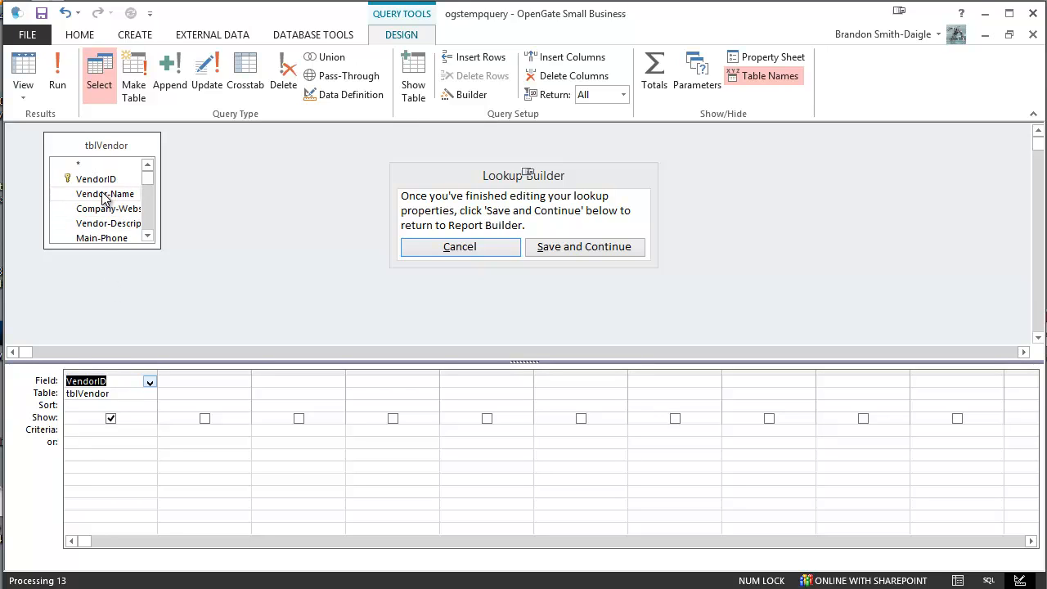
left_click_drag(104, 198, 191, 407)
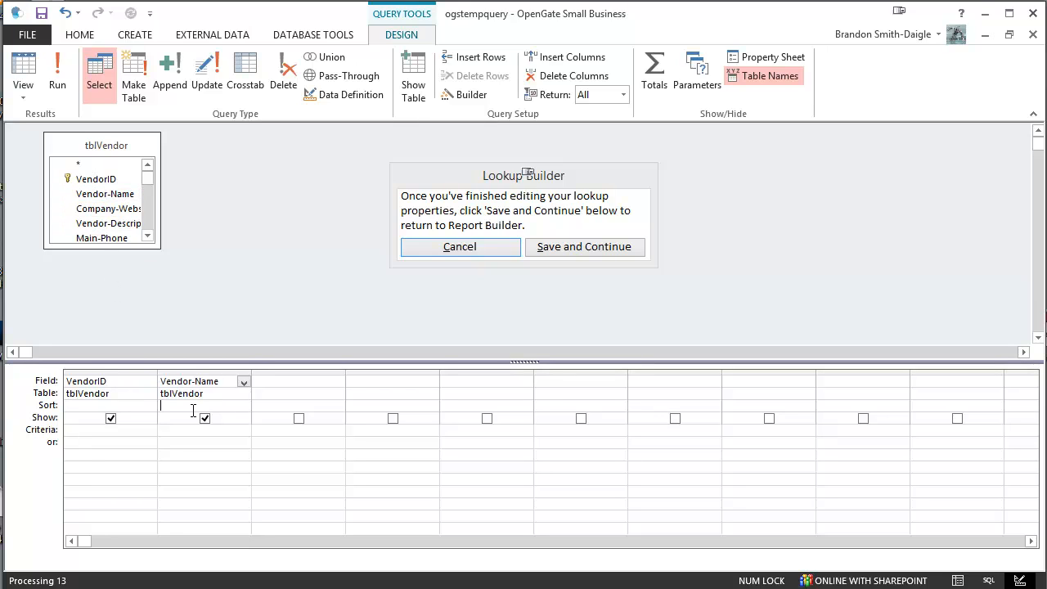
double_click(194, 405)
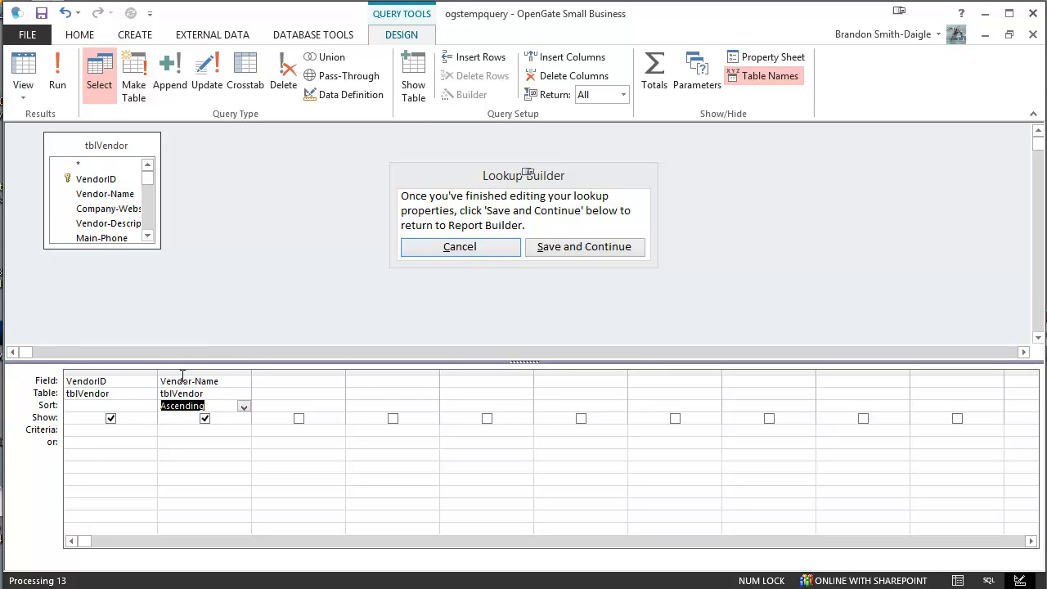
left_click(565, 247)
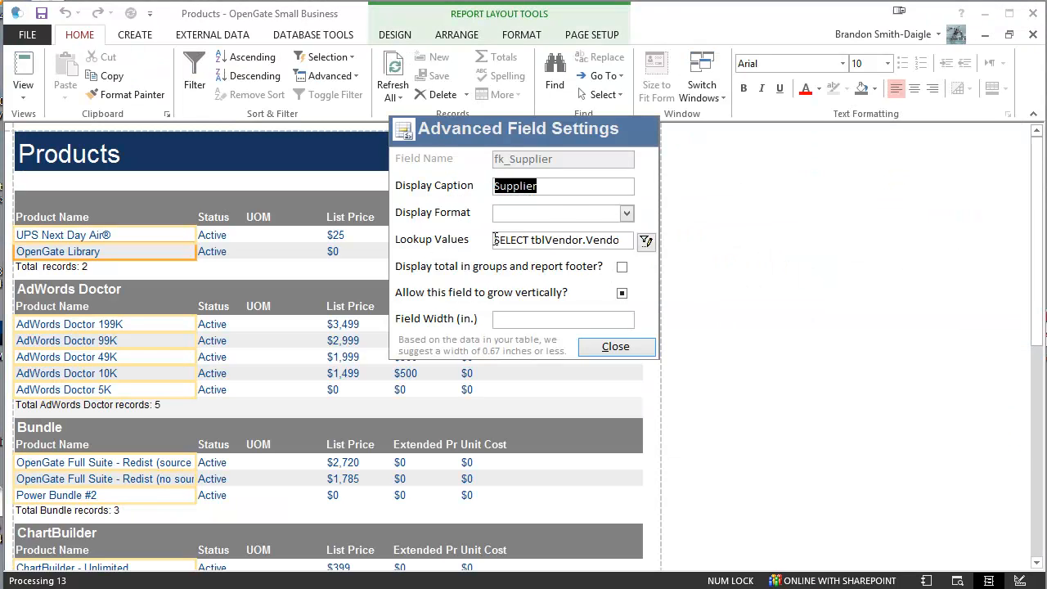
Step: Leave fk_Supplier's display format empty, close its advanced settings, and continue to the report filter step
left_click(547, 219)
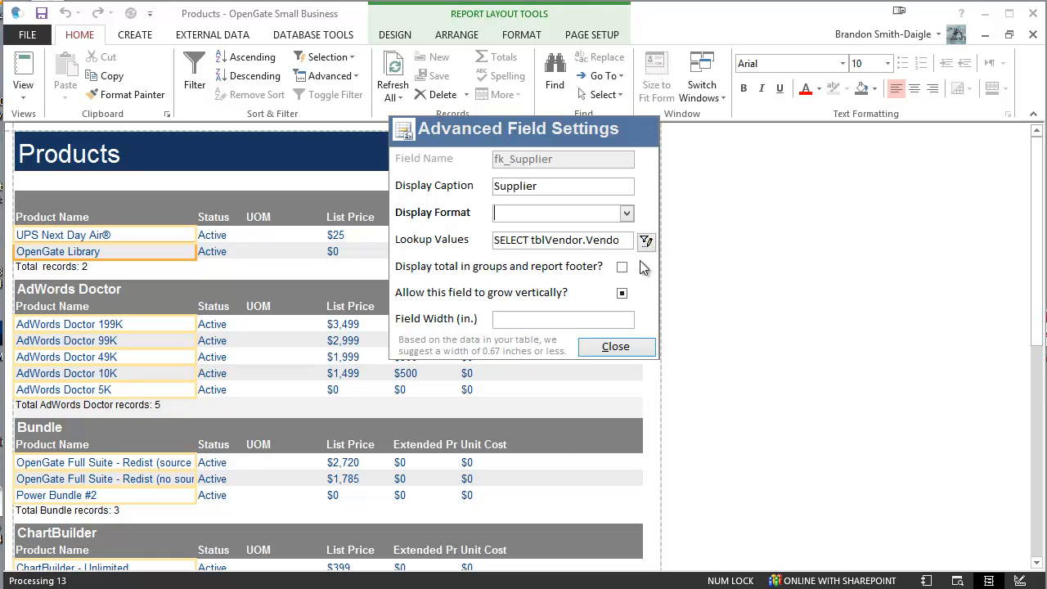
left_click(626, 213)
left_click(626, 213)
left_click(603, 350)
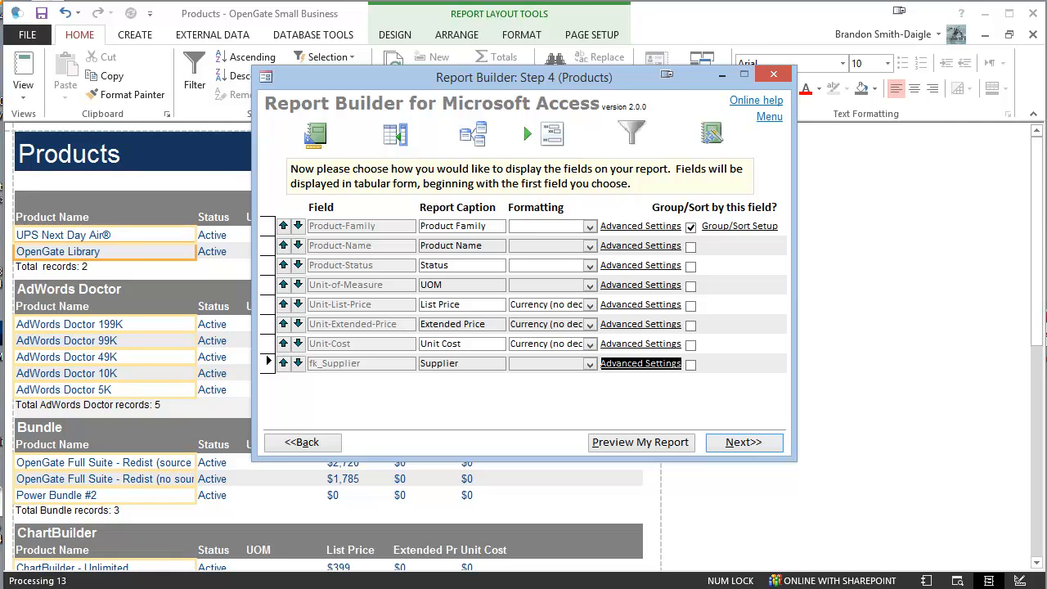
left_click(744, 441)
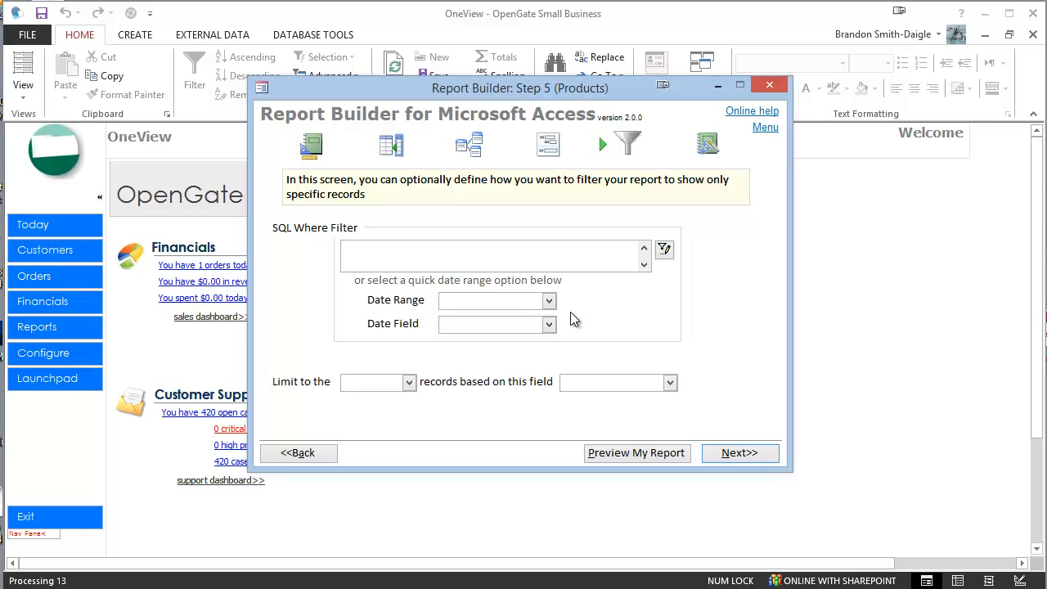
Step: Examine the available date range, date field and record limit options for filtering the report
left_click(549, 301)
left_click(549, 300)
left_click(550, 325)
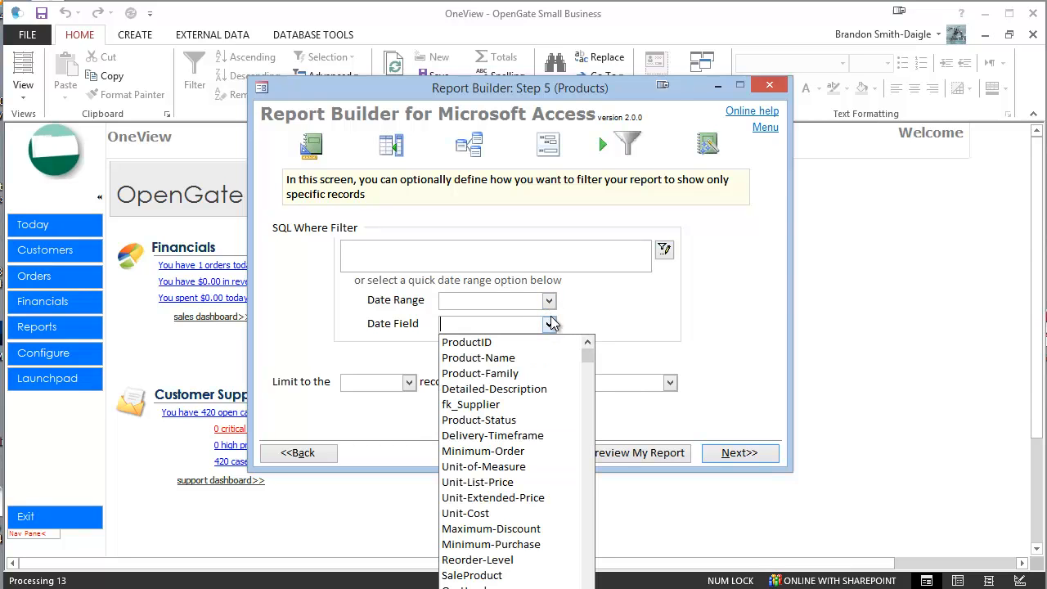
left_click(559, 303)
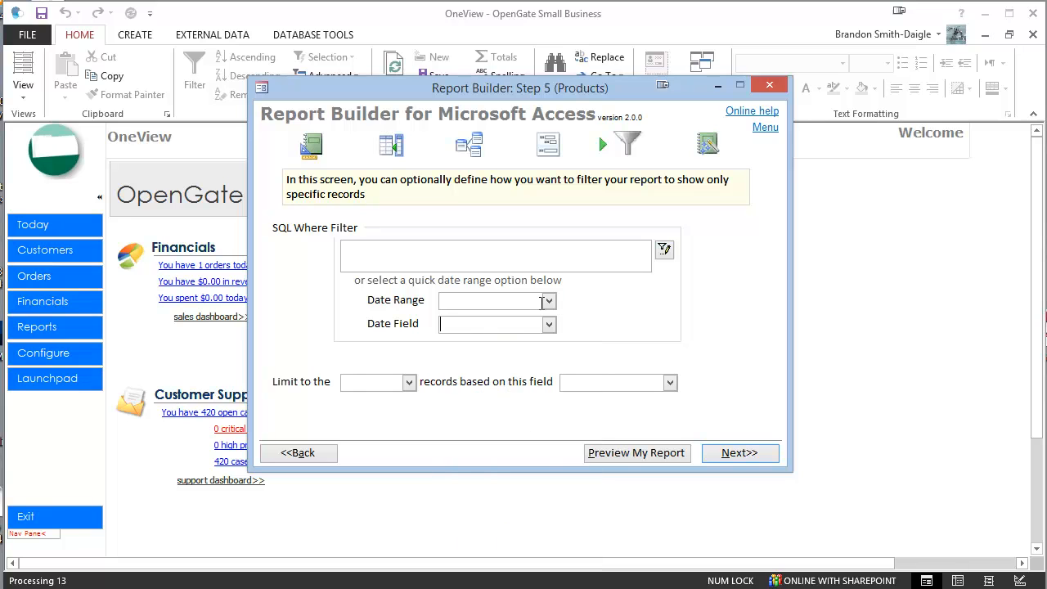
left_click(409, 385)
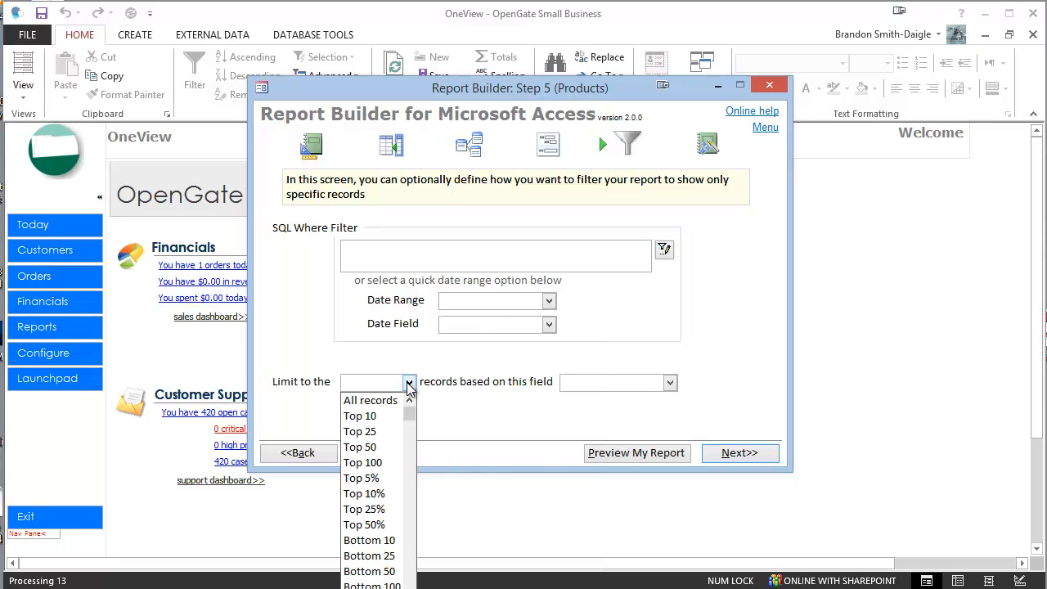
left_click(410, 385)
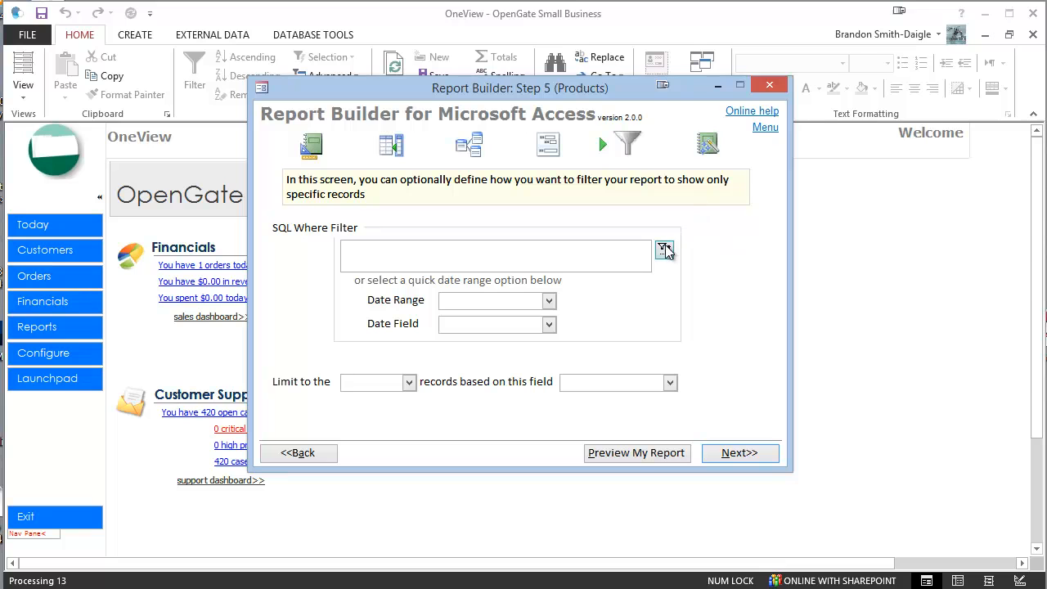
Step: Build an SQL Where filter on tblProduct's SaleProduct field with criteria -1 and save it to the report
left_click(561, 262)
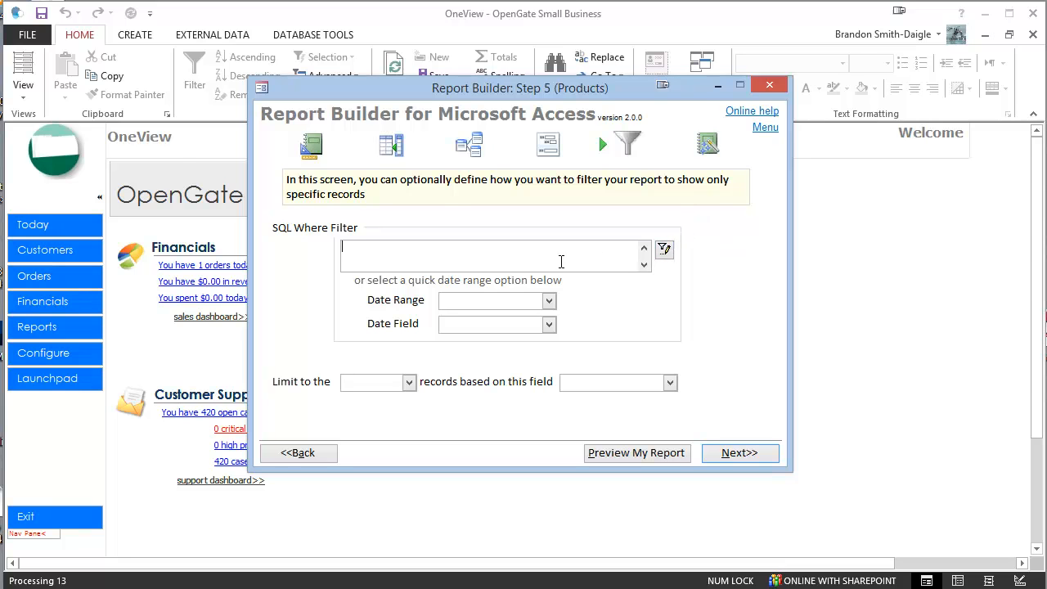
left_click(663, 251)
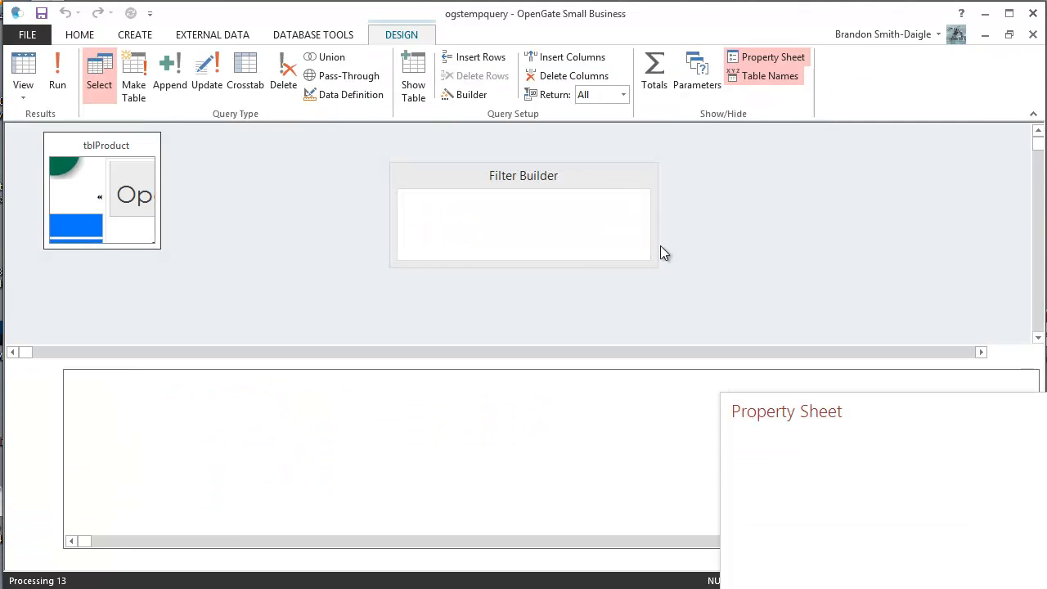
left_click(149, 237)
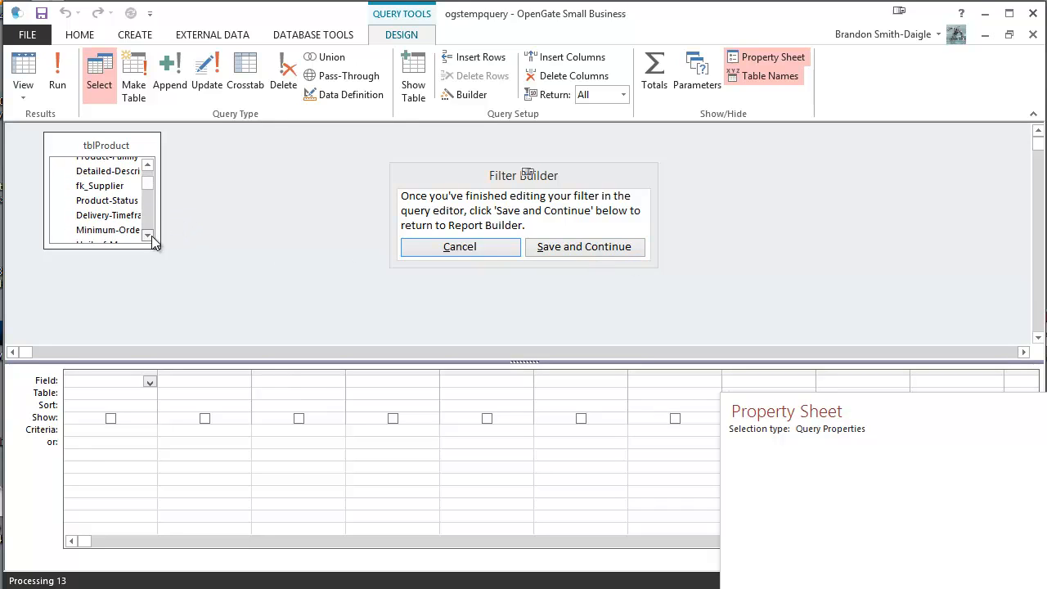
left_click_drag(159, 248, 229, 314)
mouse_move(213, 190)
left_mouse_down()
mouse_move(226, 229)
mouse_move(223, 206)
left_mouse_up()
left_click_drag(95, 256, 106, 426)
left_click(96, 427)
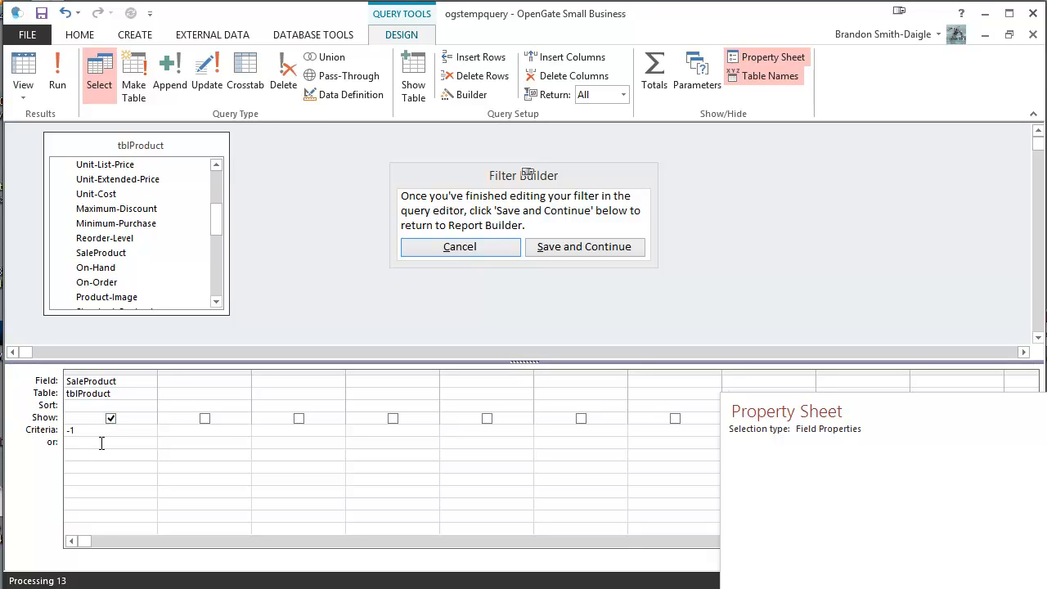
left_click(573, 248)
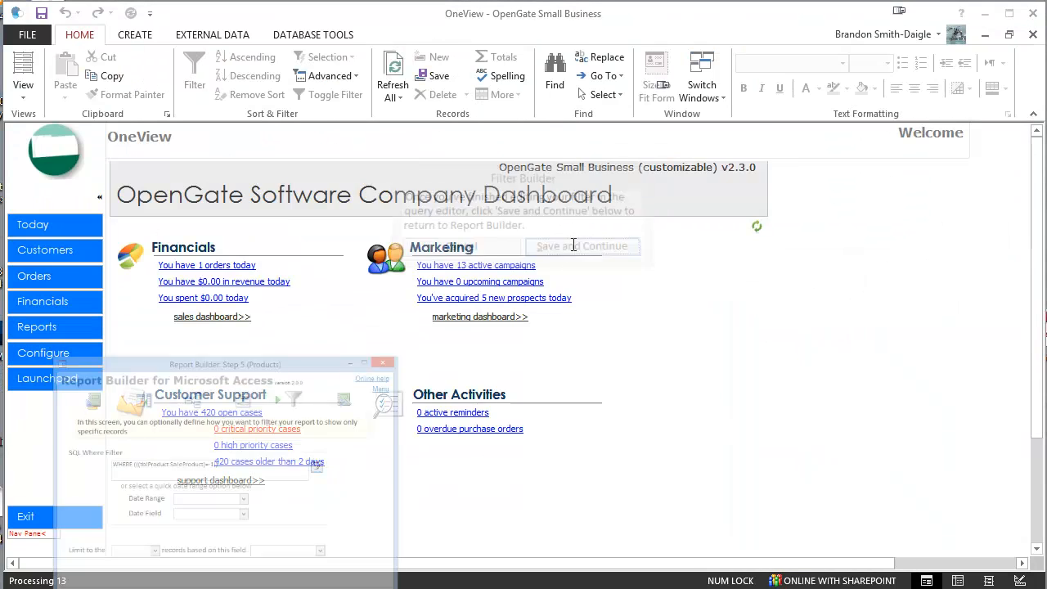
left_click_drag(512, 248, 233, 255)
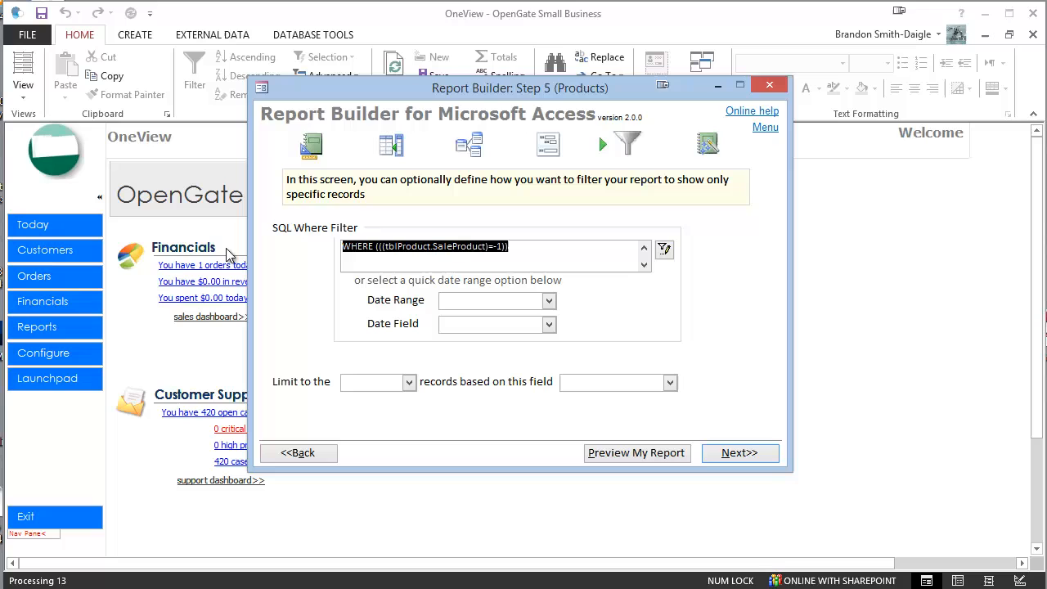
left_click(432, 244)
Step: Continue to the final step, create the Products report, and close its preview to return to the first Report Builder step
left_click(736, 455)
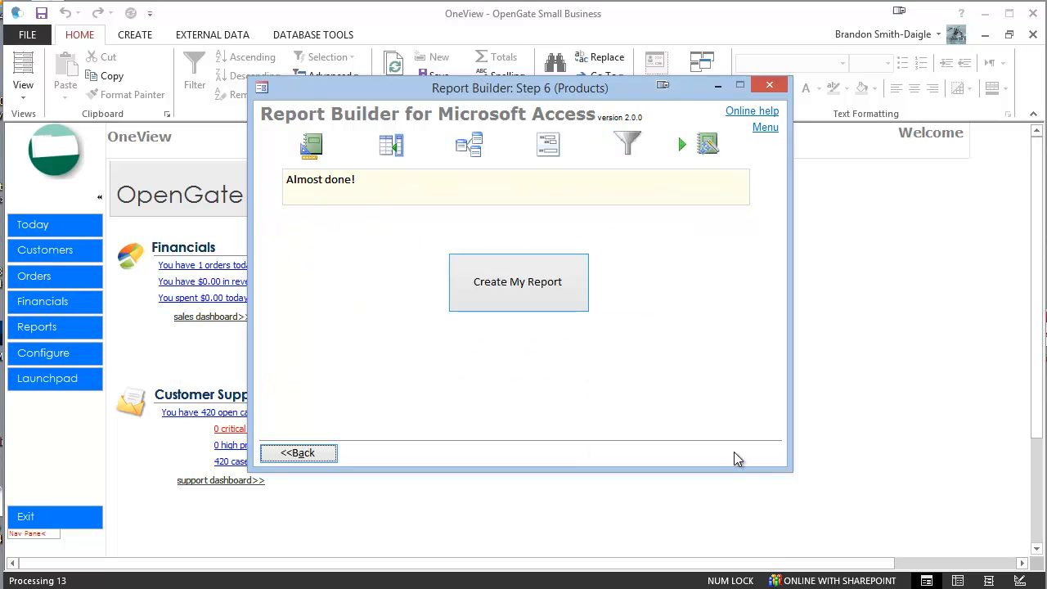
left_click(543, 297)
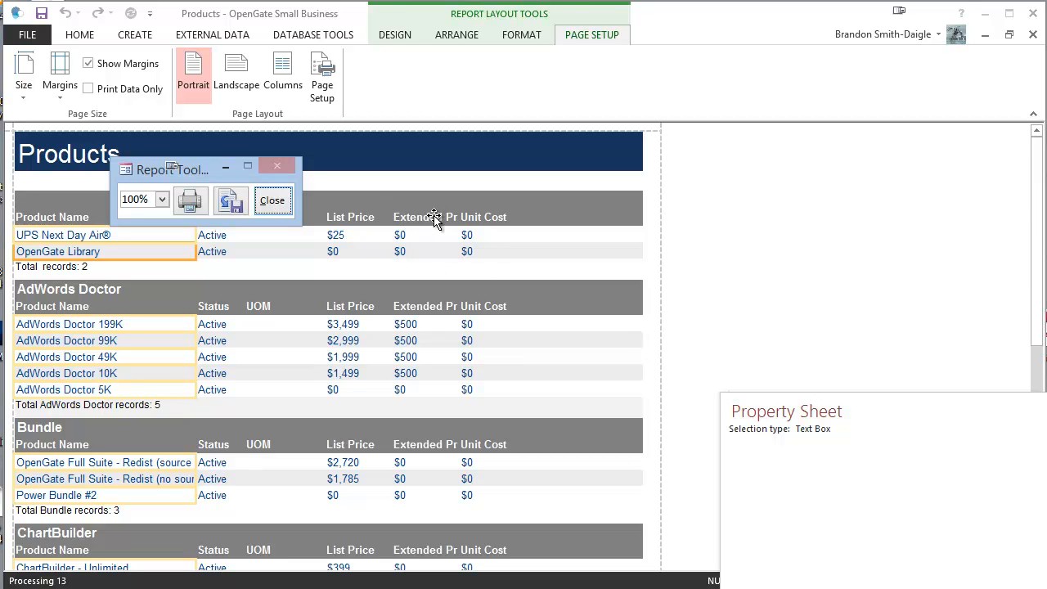
left_click(271, 204)
left_click(369, 334)
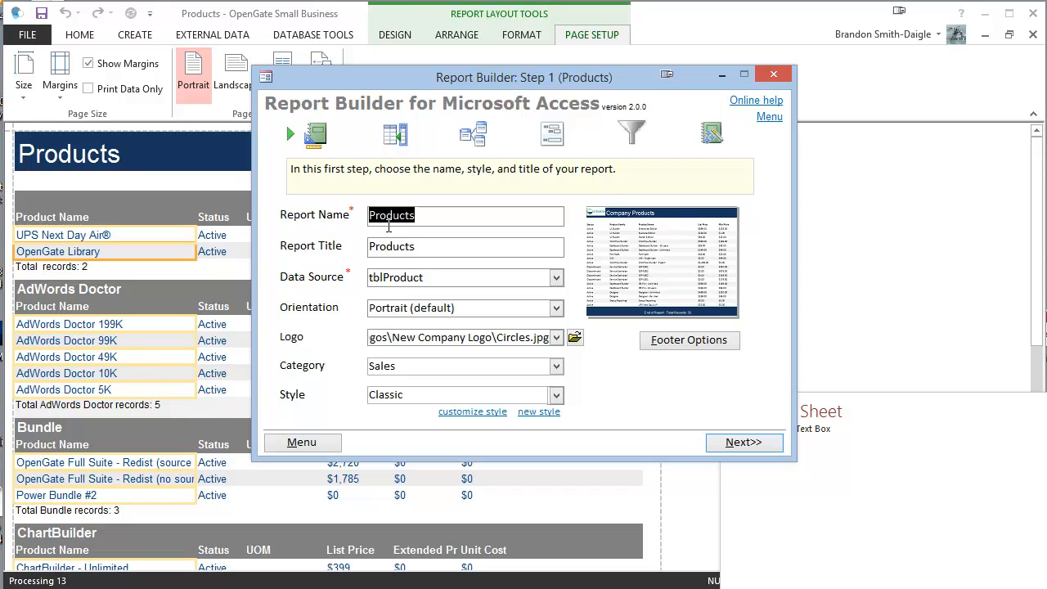